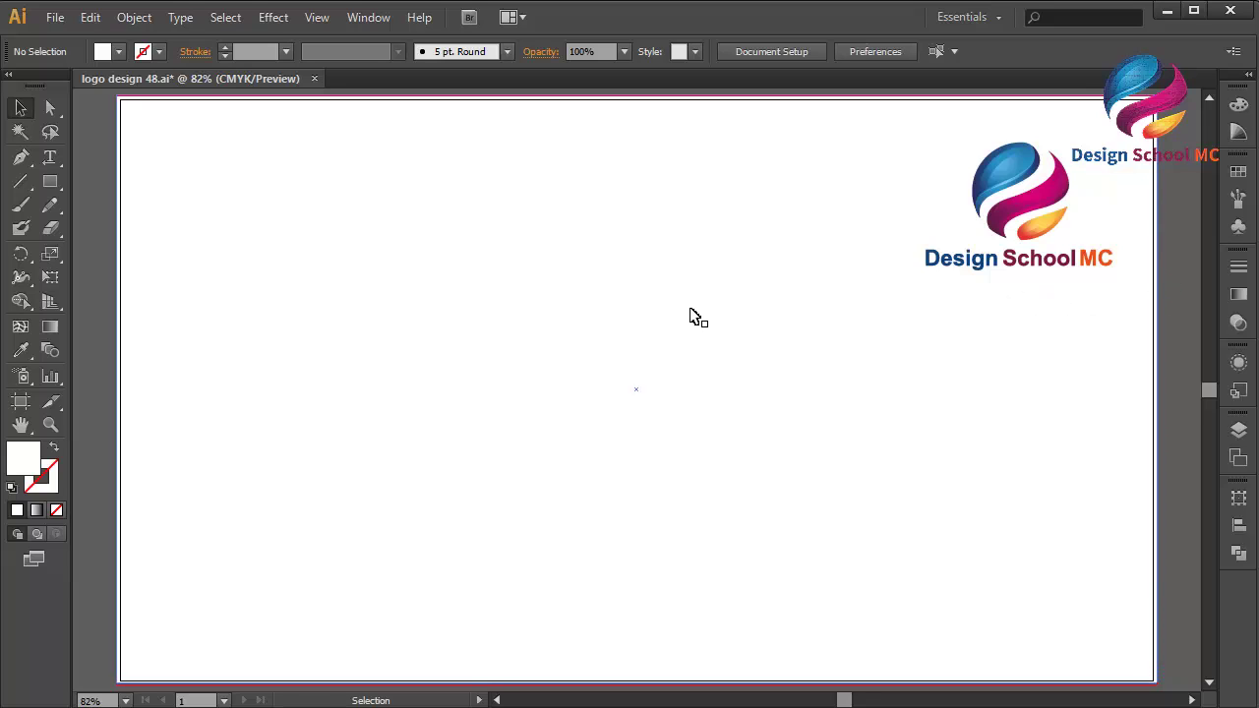
Step: Open the Rectangle Tool's flyout to reach the Ellipse Tool
click(50, 182)
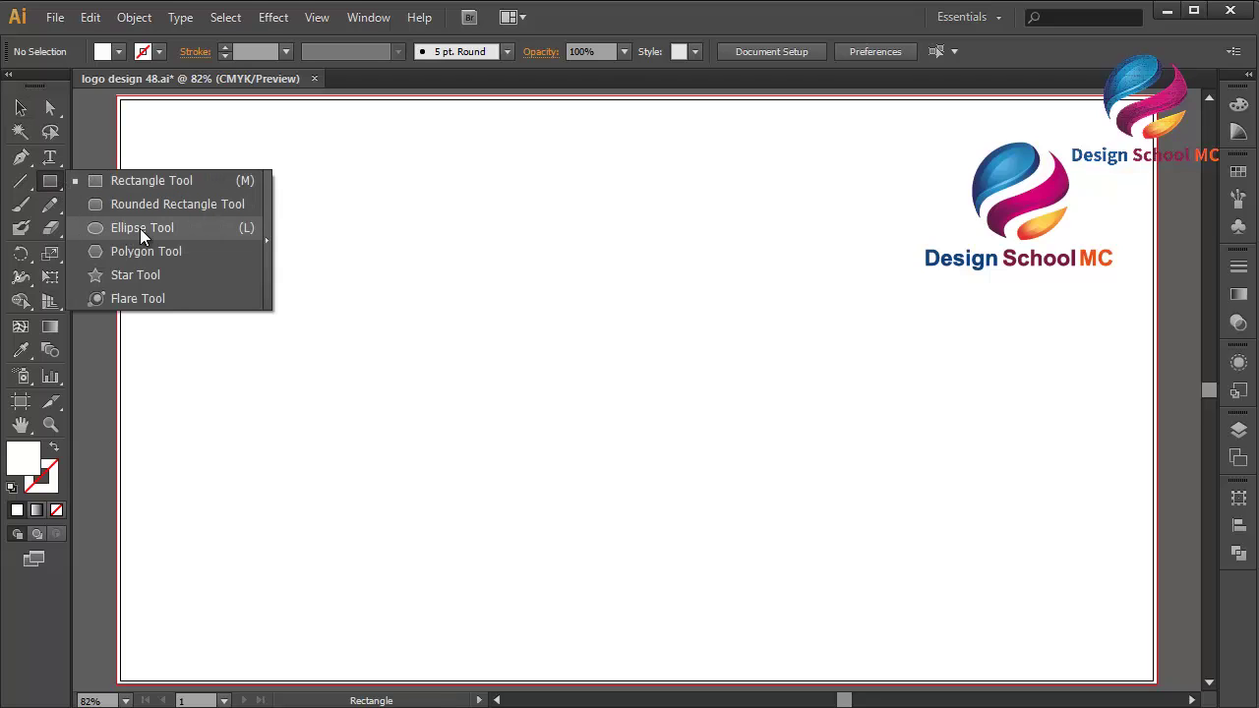
Step: Draw a large circle filled dark red #7F0000, then a smaller circle to its right
click(207, 227)
drag(309, 208, 631, 449)
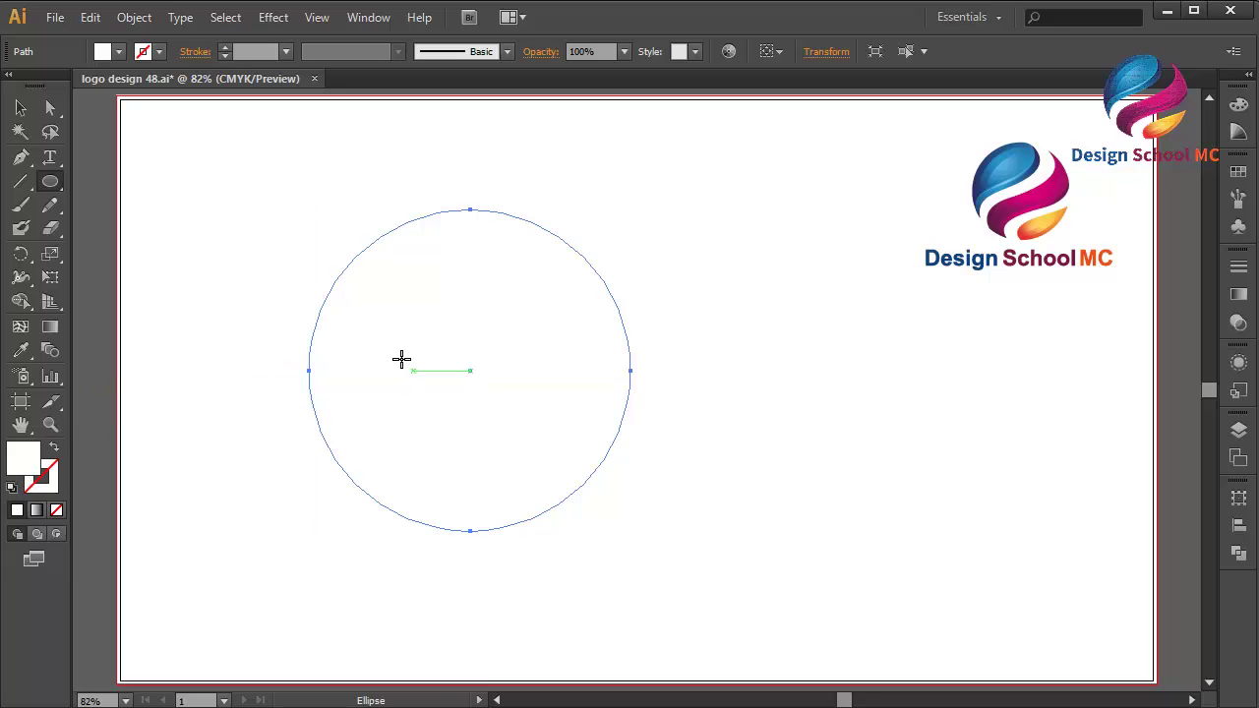
double_click(27, 460)
click(835, 358)
mouse_move(834, 358)
mouse_down()
mouse_move(730, 304)
mouse_move(709, 316)
mouse_move(983, 319)
mouse_up()
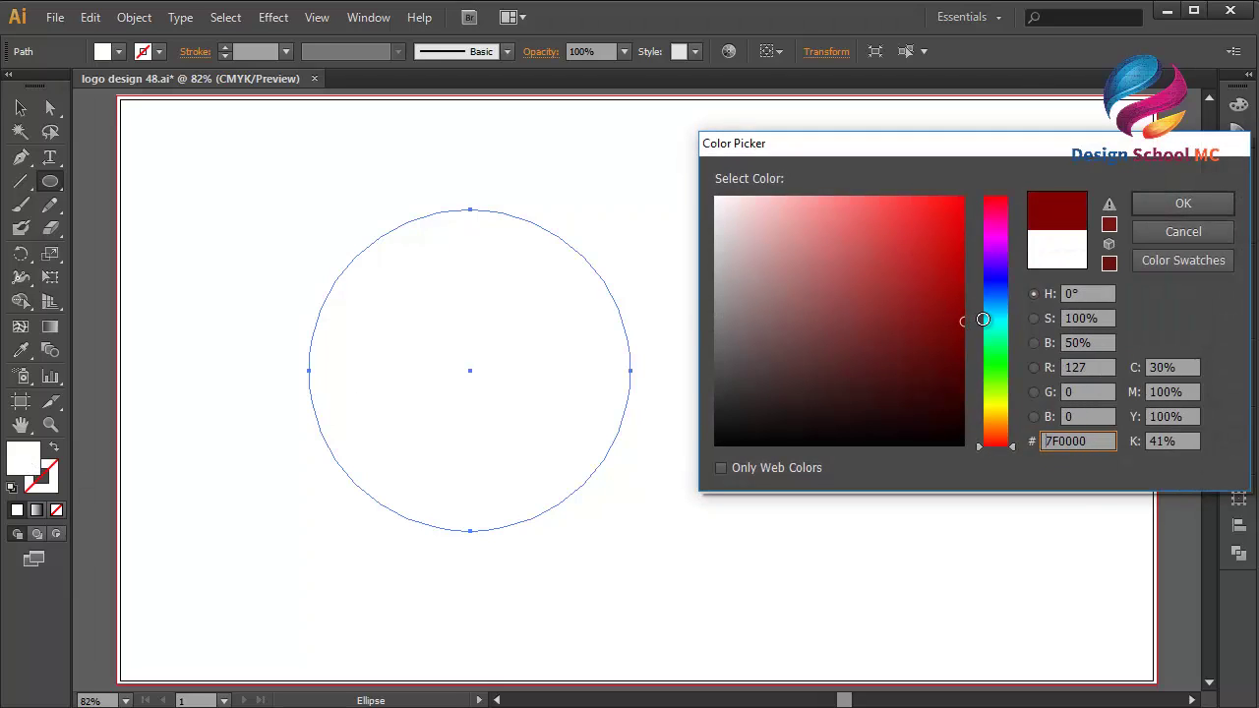
click(1183, 202)
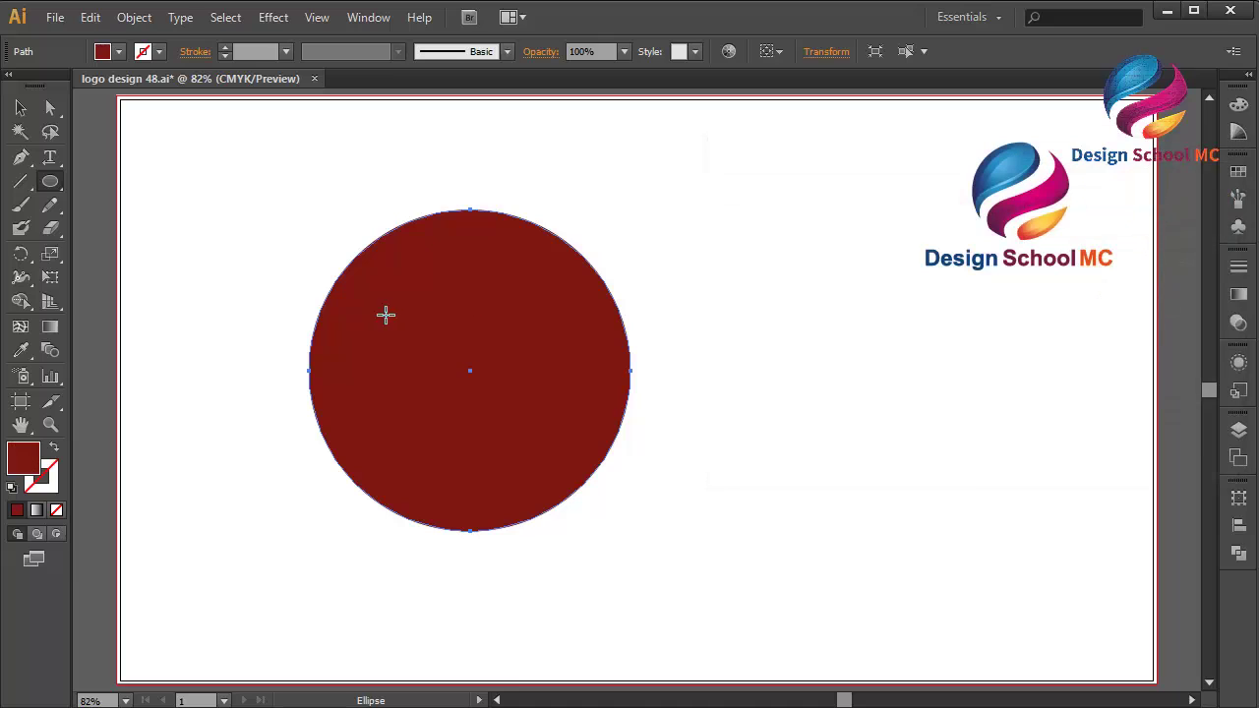
drag(618, 231, 637, 269)
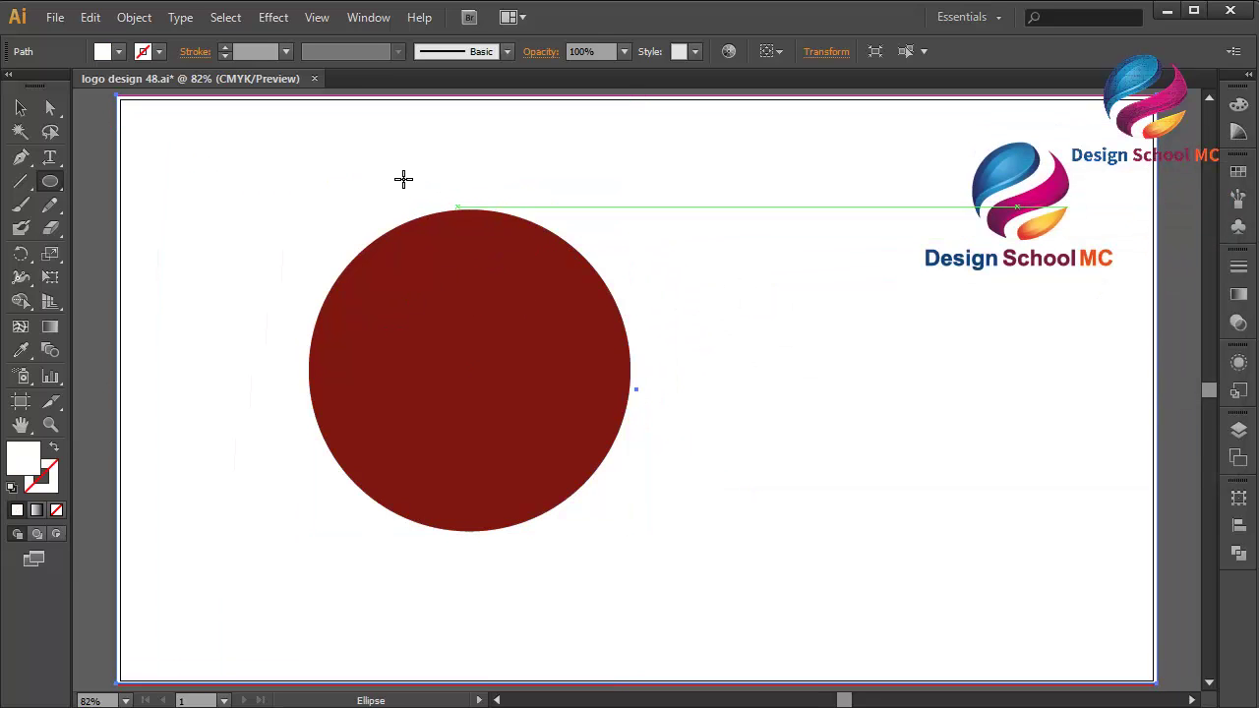
drag(679, 192, 892, 399)
Step: Move the white circle onto the red disc and shrink it to fit inside
click(21, 108)
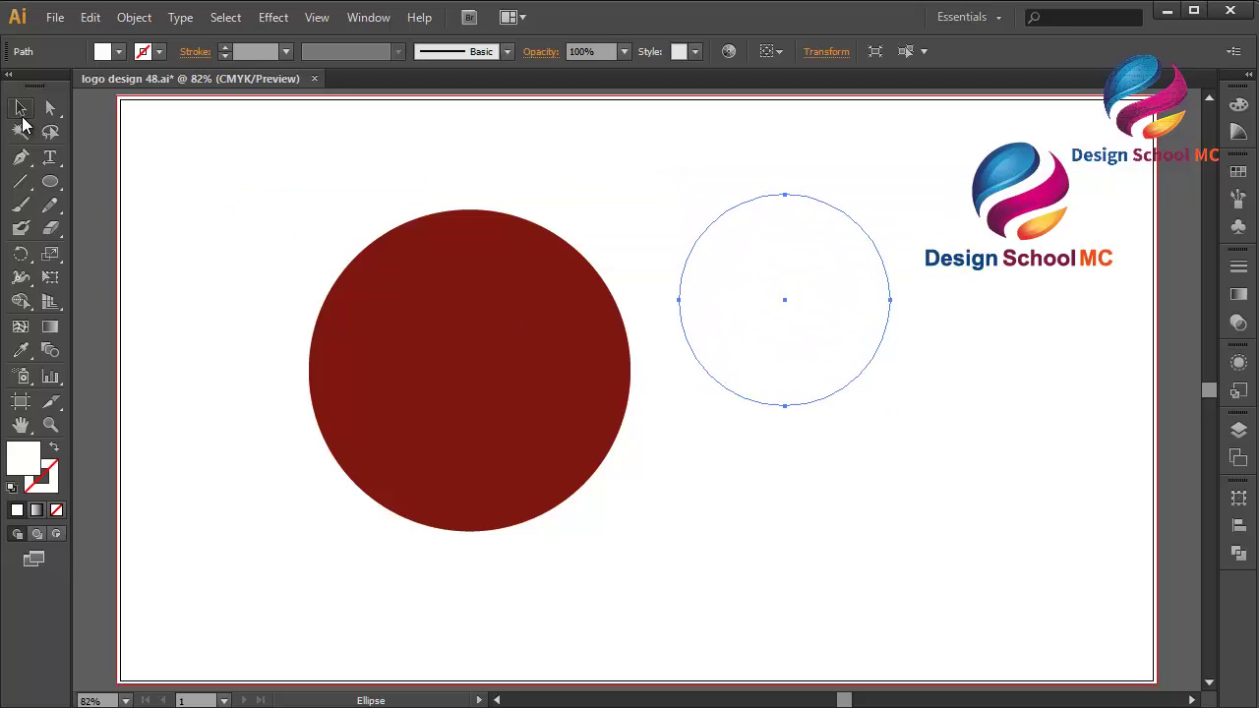
drag(785, 300, 471, 375)
drag(585, 378, 448, 382)
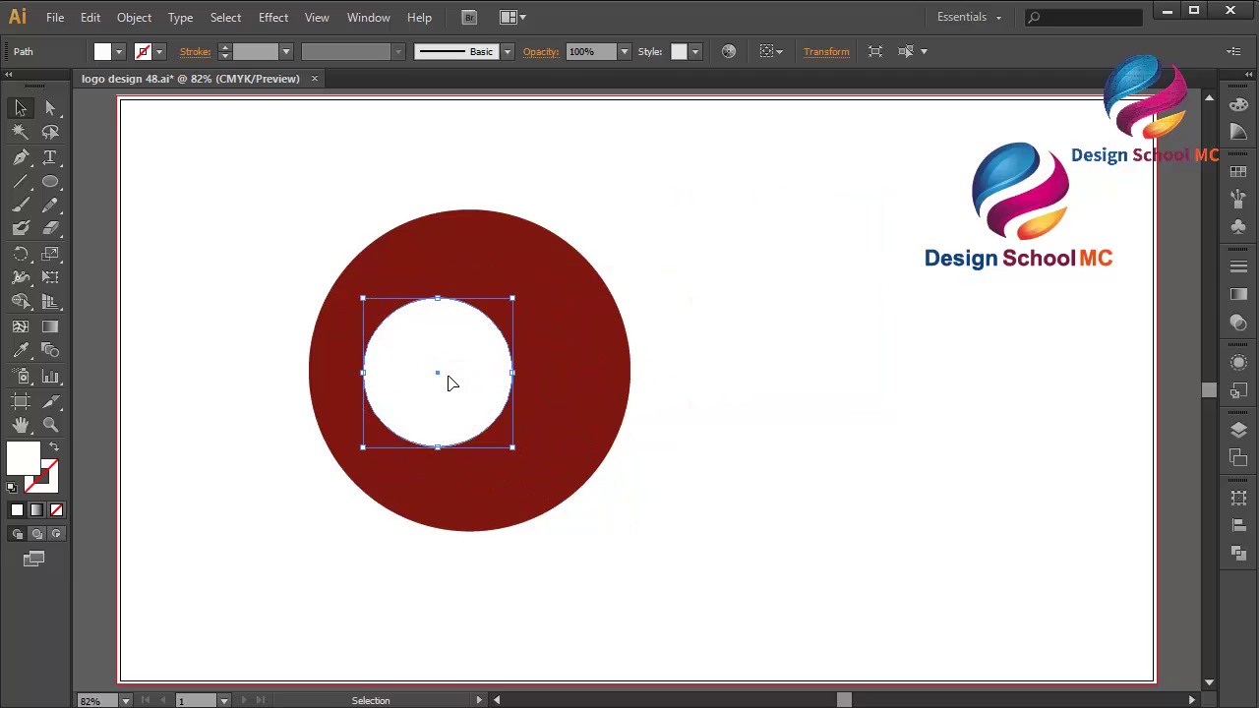
Step: Draw a small white circle at the disc's top-right edge and fine-tune its size and position
click(51, 181)
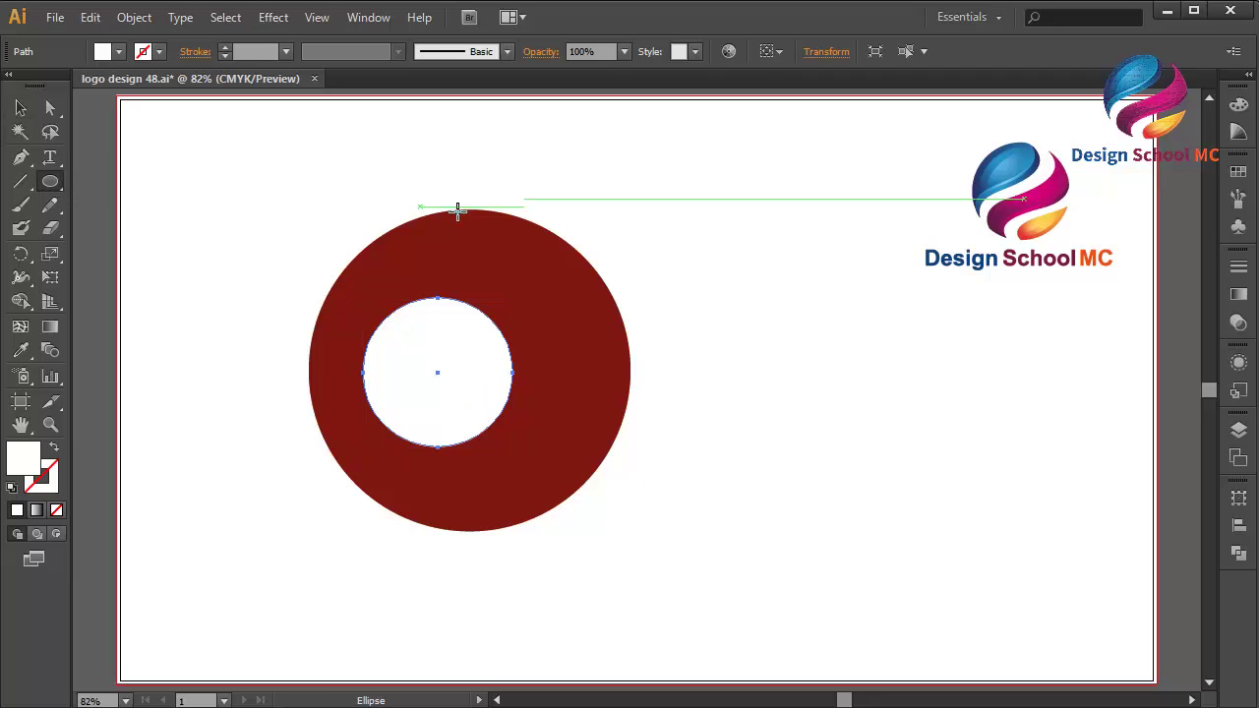
drag(476, 212, 558, 307)
click(22, 109)
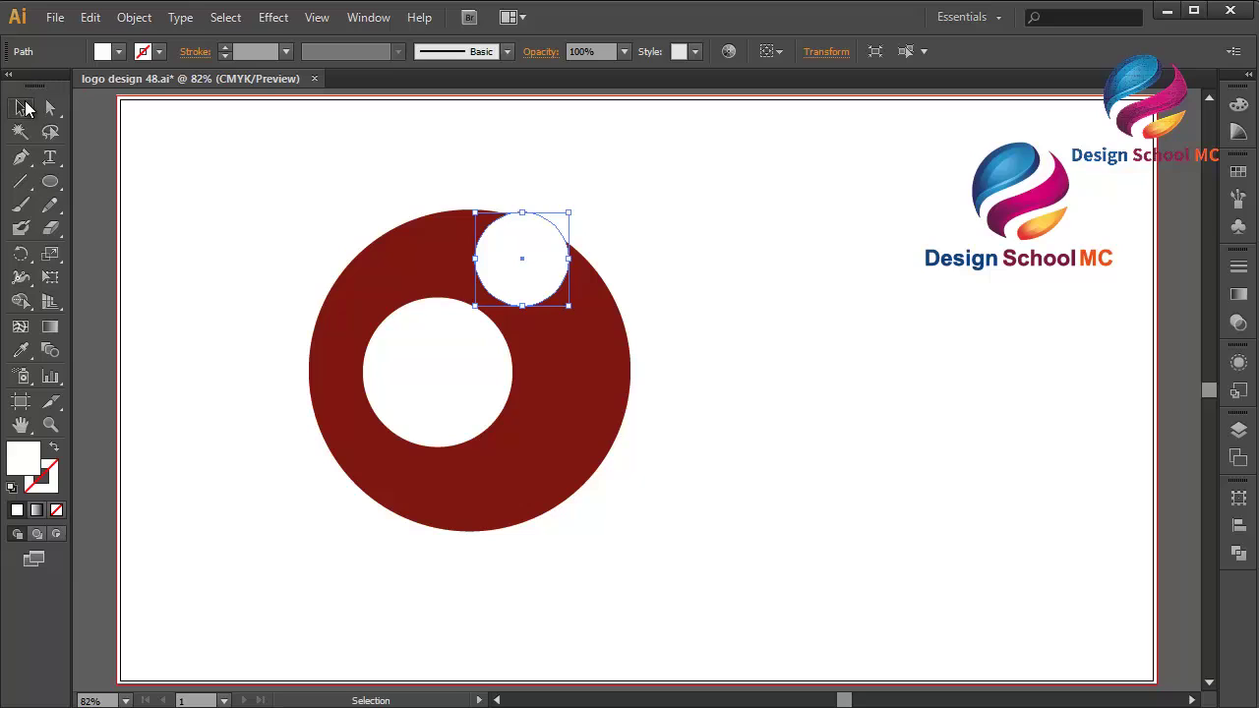
drag(538, 264, 548, 295)
shift+click(589, 270)
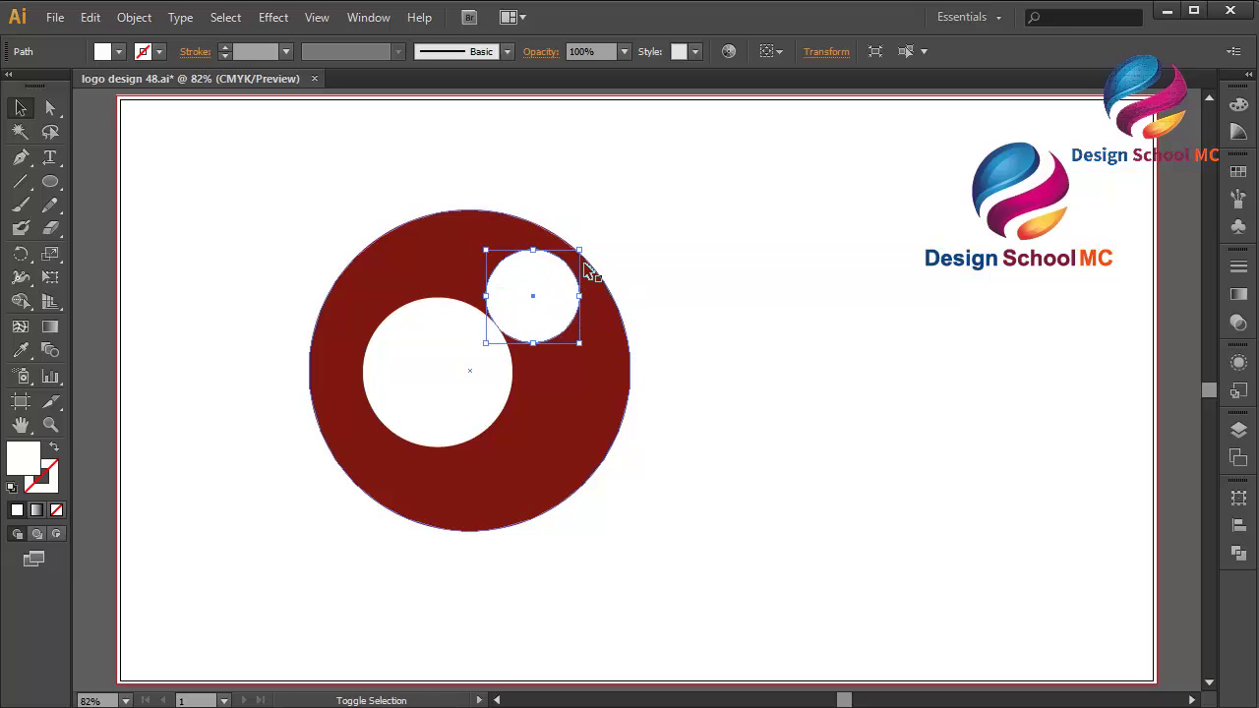
drag(580, 250, 596, 236)
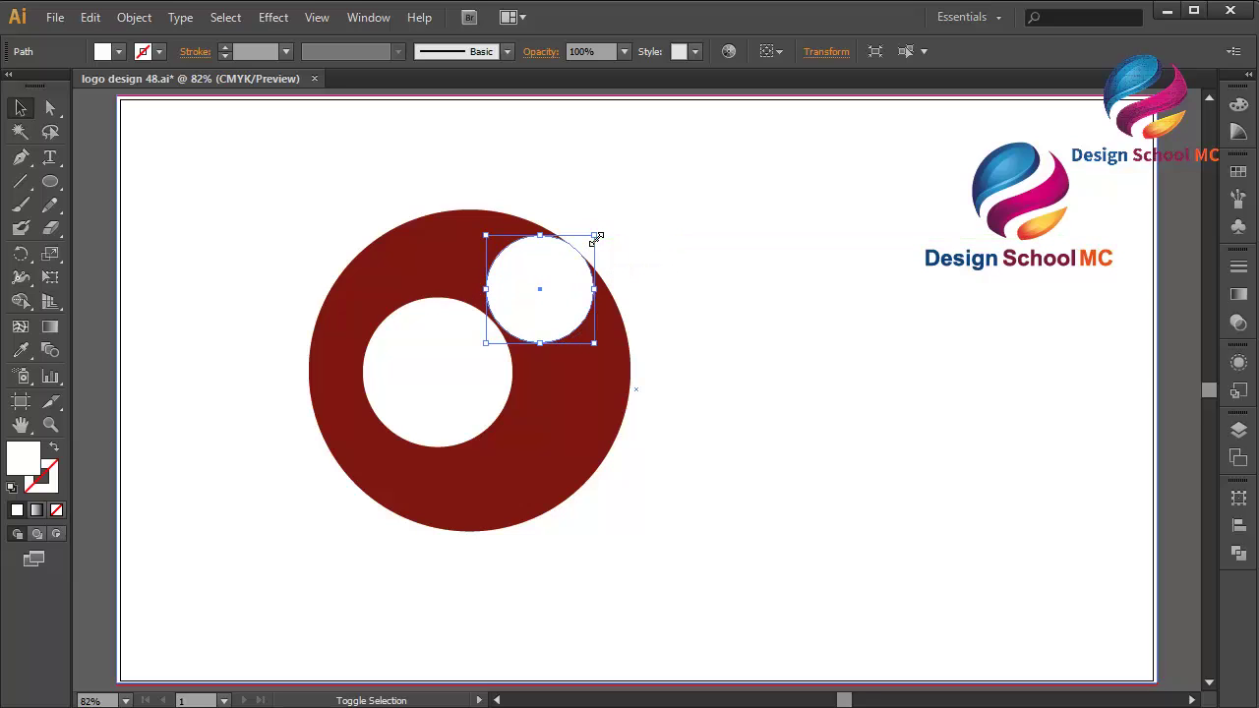
drag(486, 345, 482, 364)
key(Up)
key(Right)
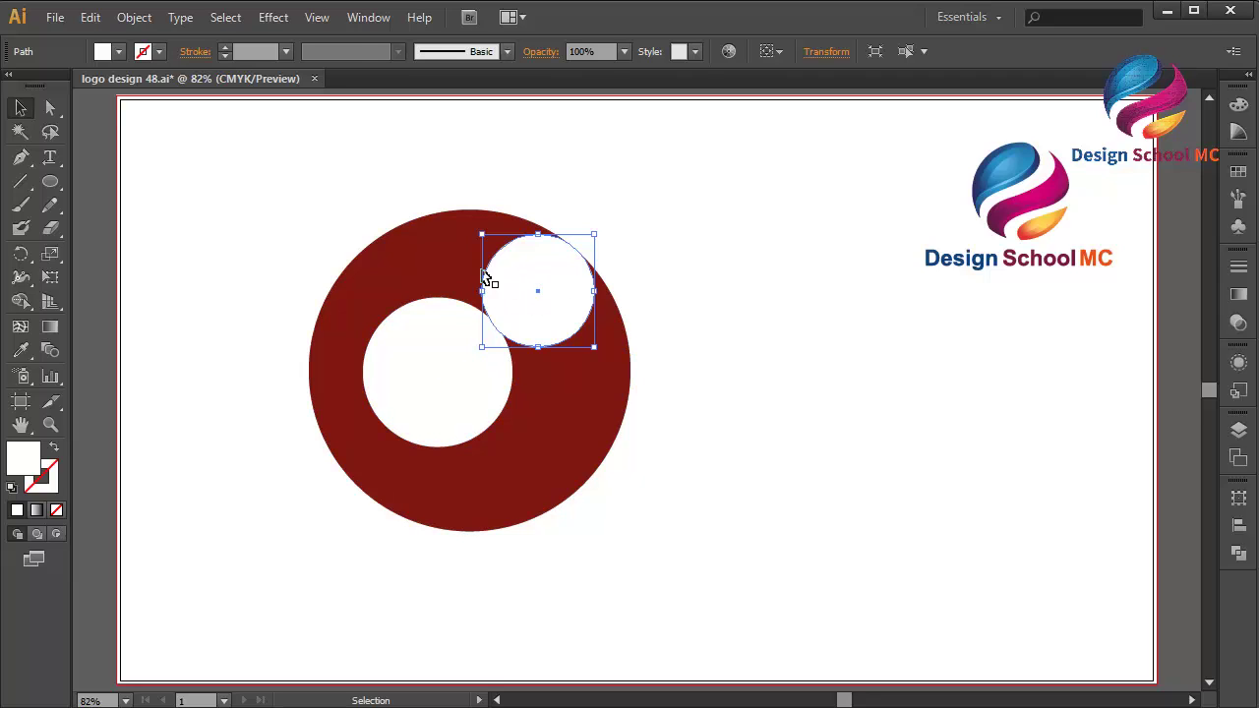
Step: Duplicate the small circle with Paste in Front, move it to the disc's lower right, and resize it
click(90, 17)
click(128, 114)
click(89, 16)
click(157, 158)
drag(526, 285, 517, 463)
drag(582, 529, 578, 519)
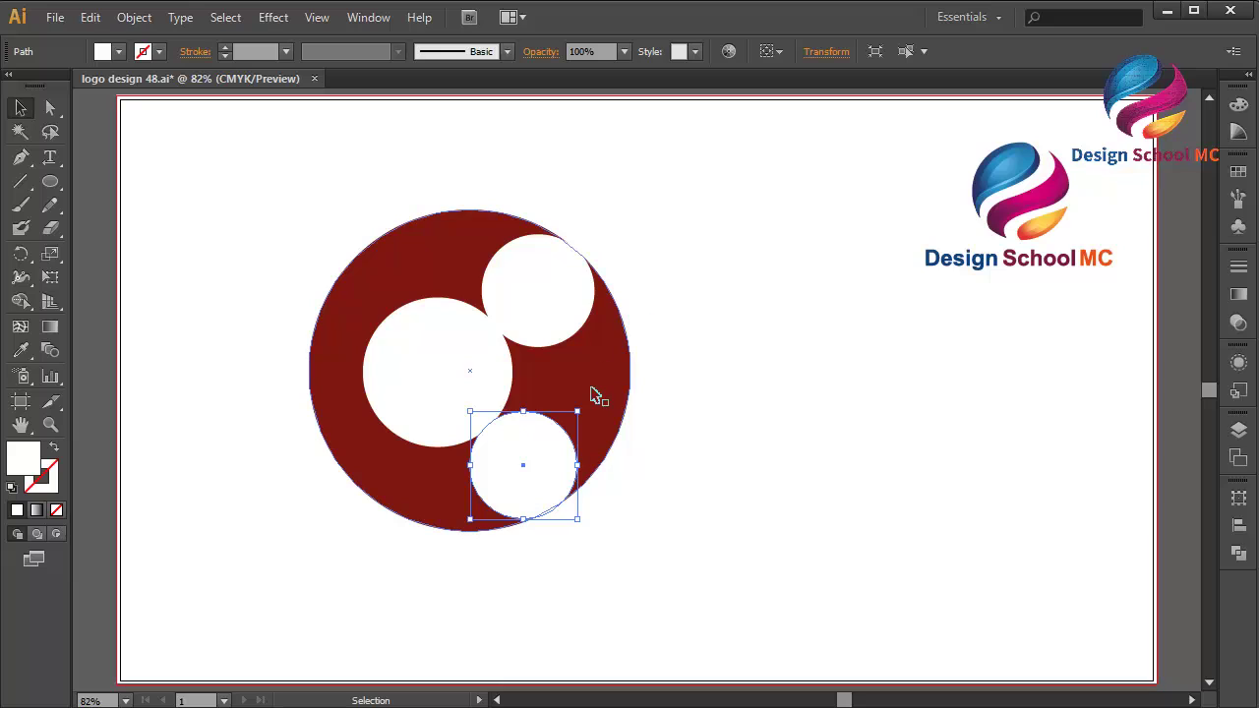
click(472, 372)
shift+click(620, 371)
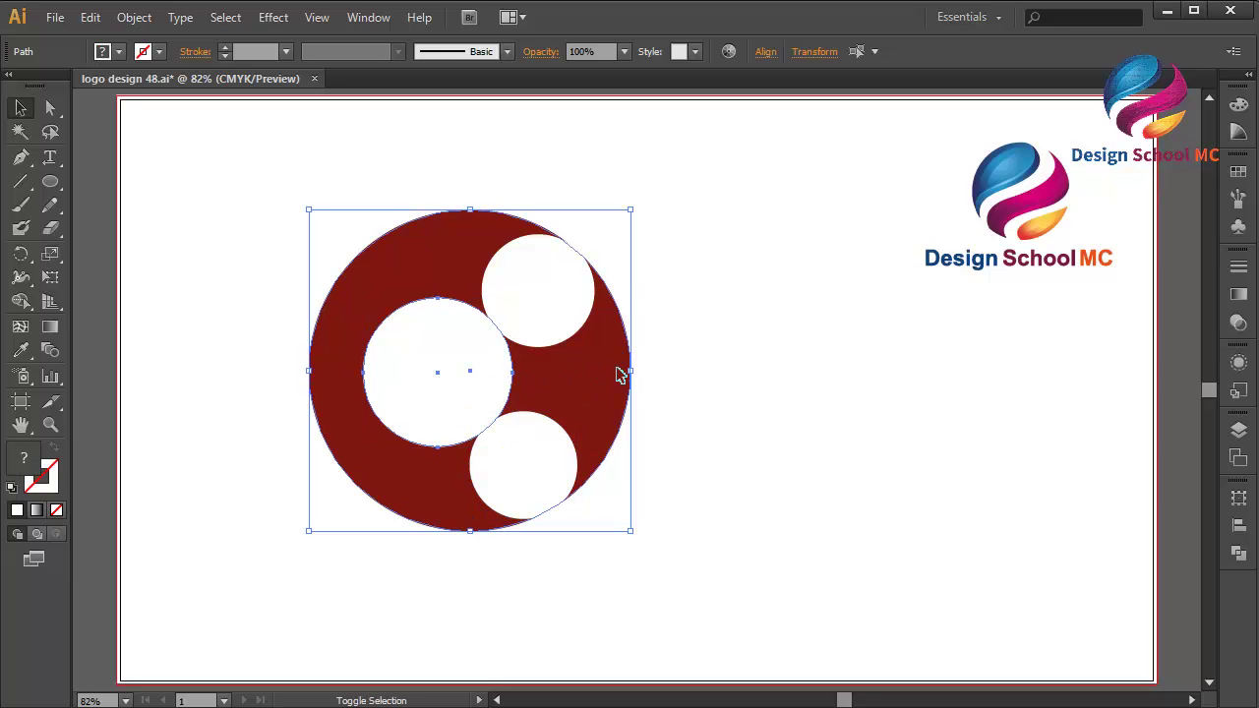
Step: Subtract the large inner white circle from the red disc with Pathfinder Minus Front
click(1238, 556)
click(1043, 530)
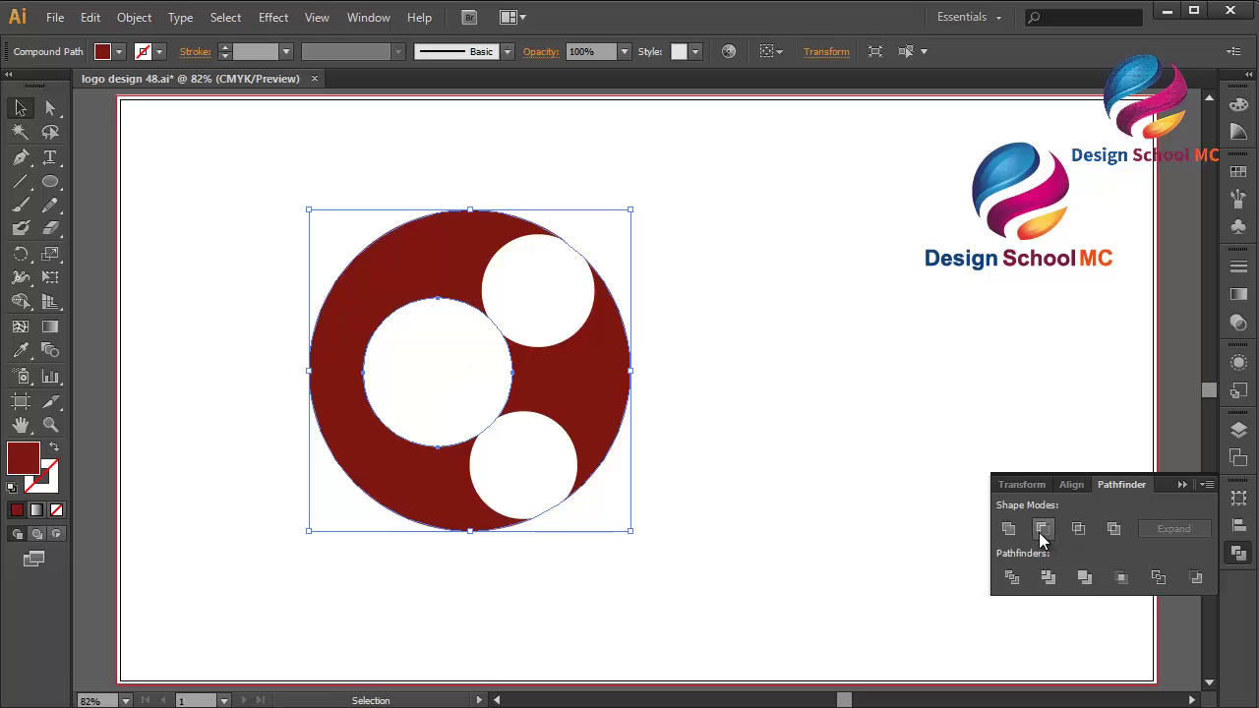
click(1181, 485)
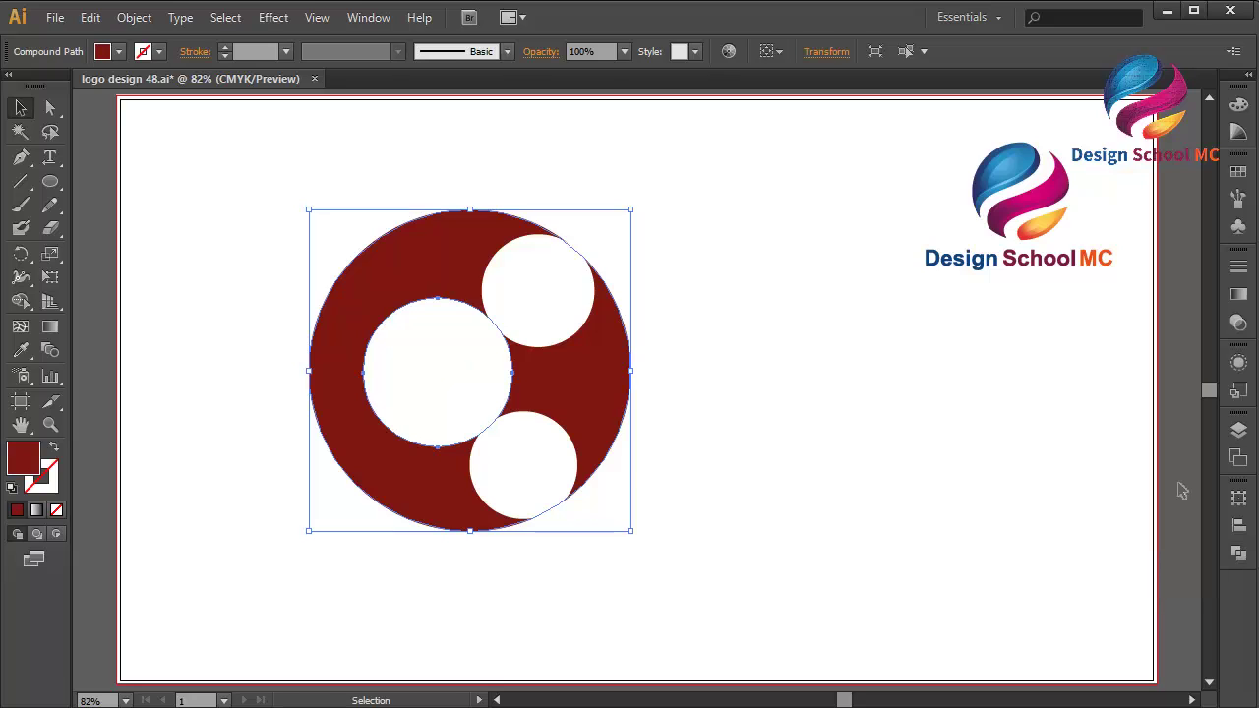
Step: Paste copies of both small circles in front and subtract them from the red ring
click(549, 308)
shift+click(547, 507)
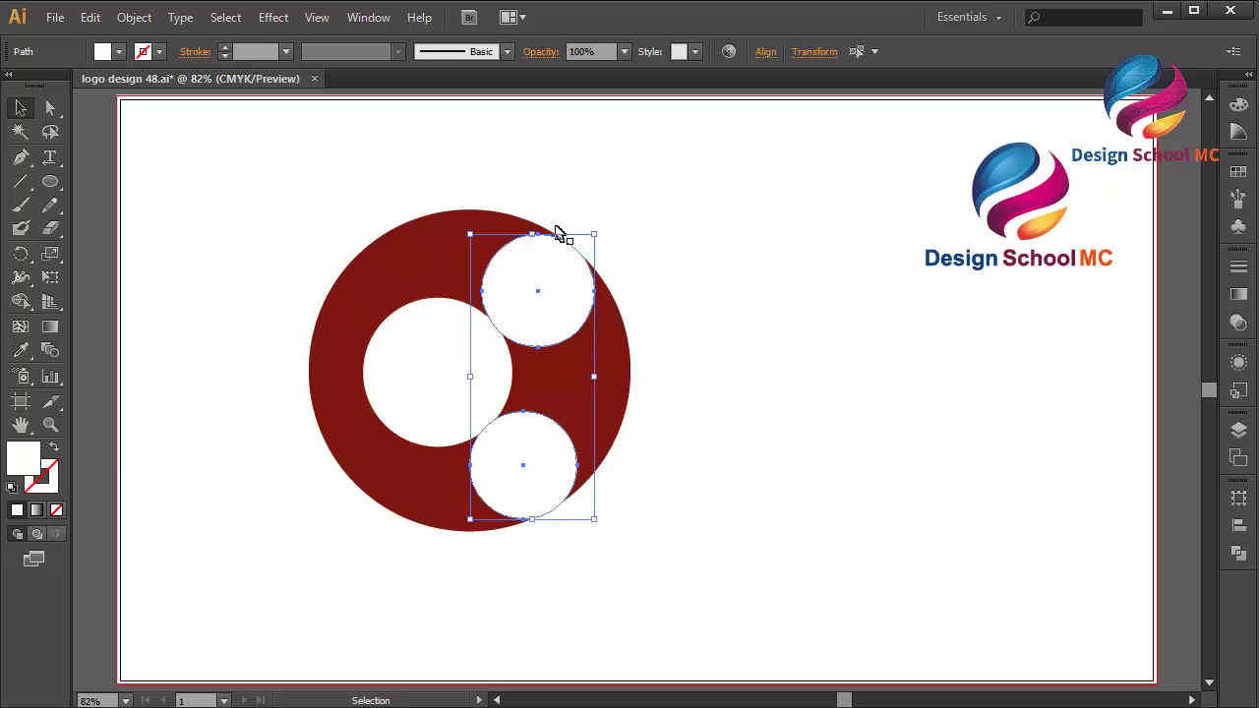
click(90, 17)
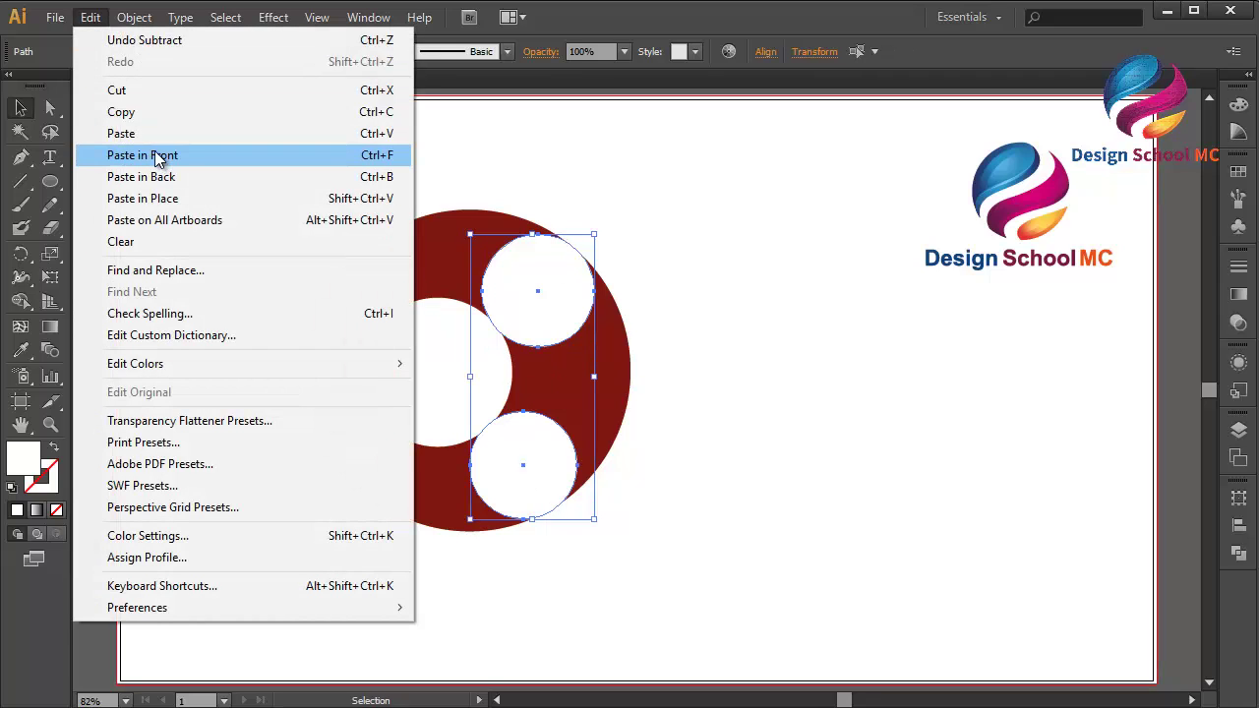
click(128, 112)
click(89, 17)
click(167, 151)
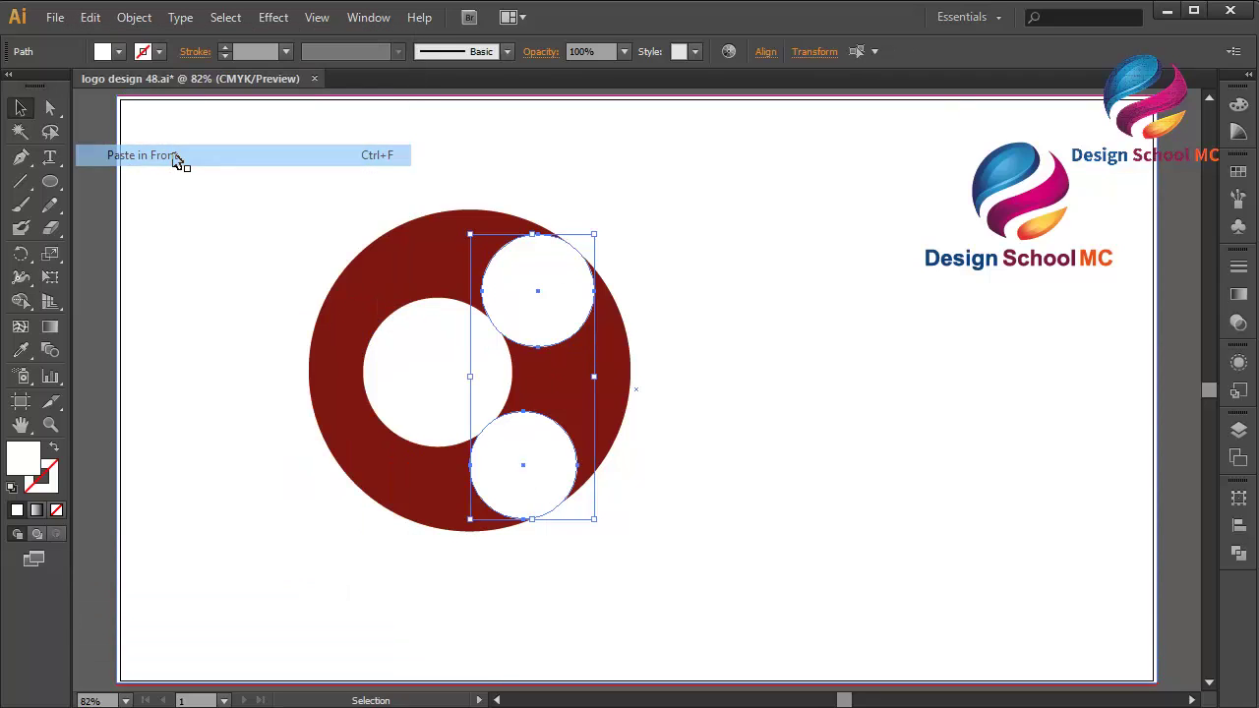
shift+click(581, 372)
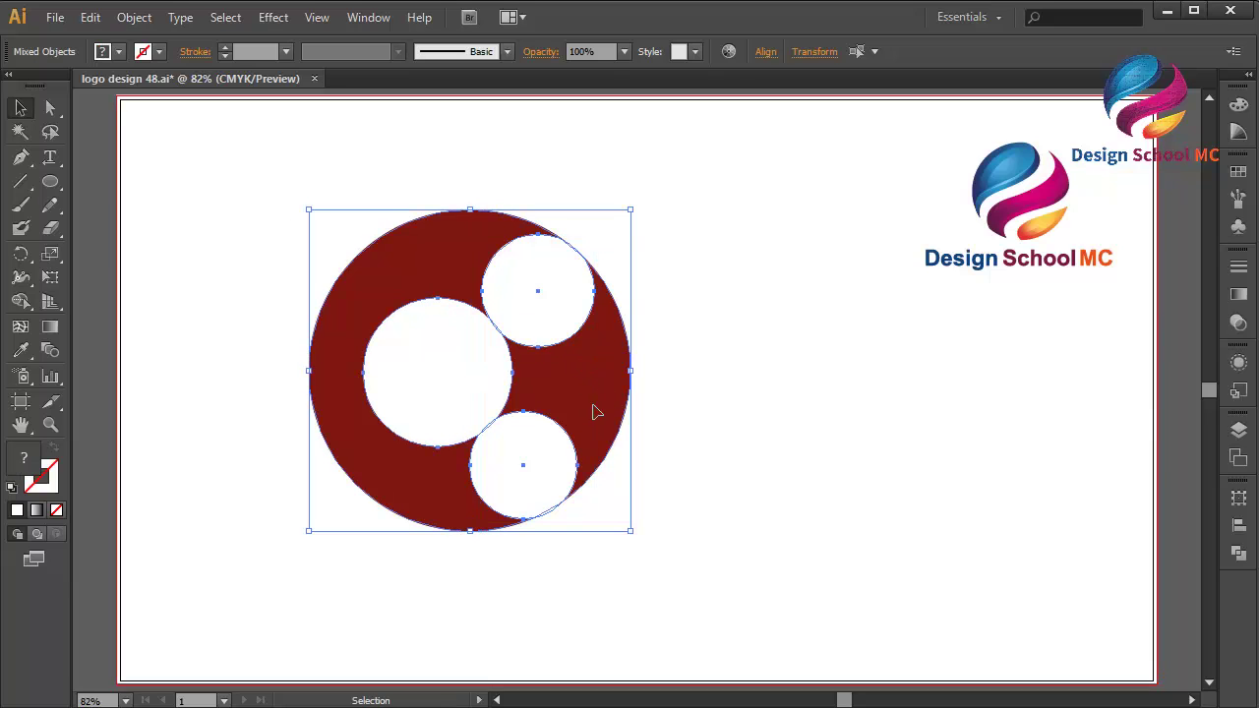
click(1240, 553)
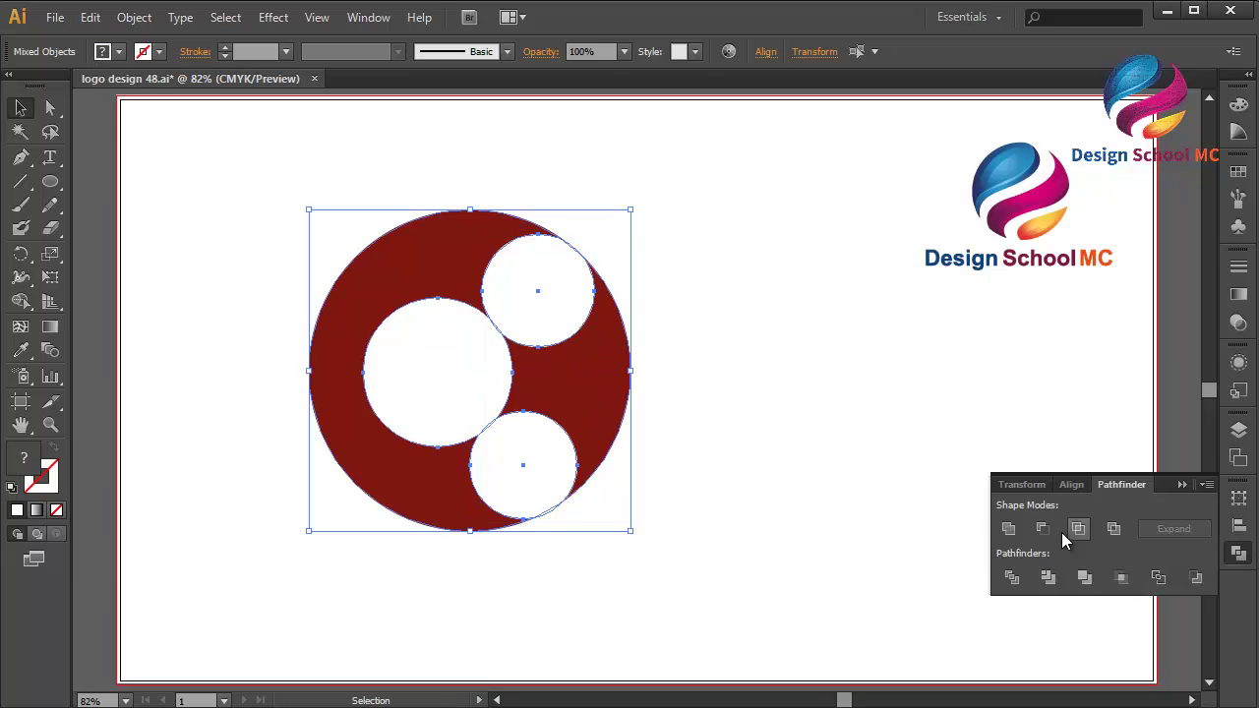
click(1042, 529)
click(1182, 484)
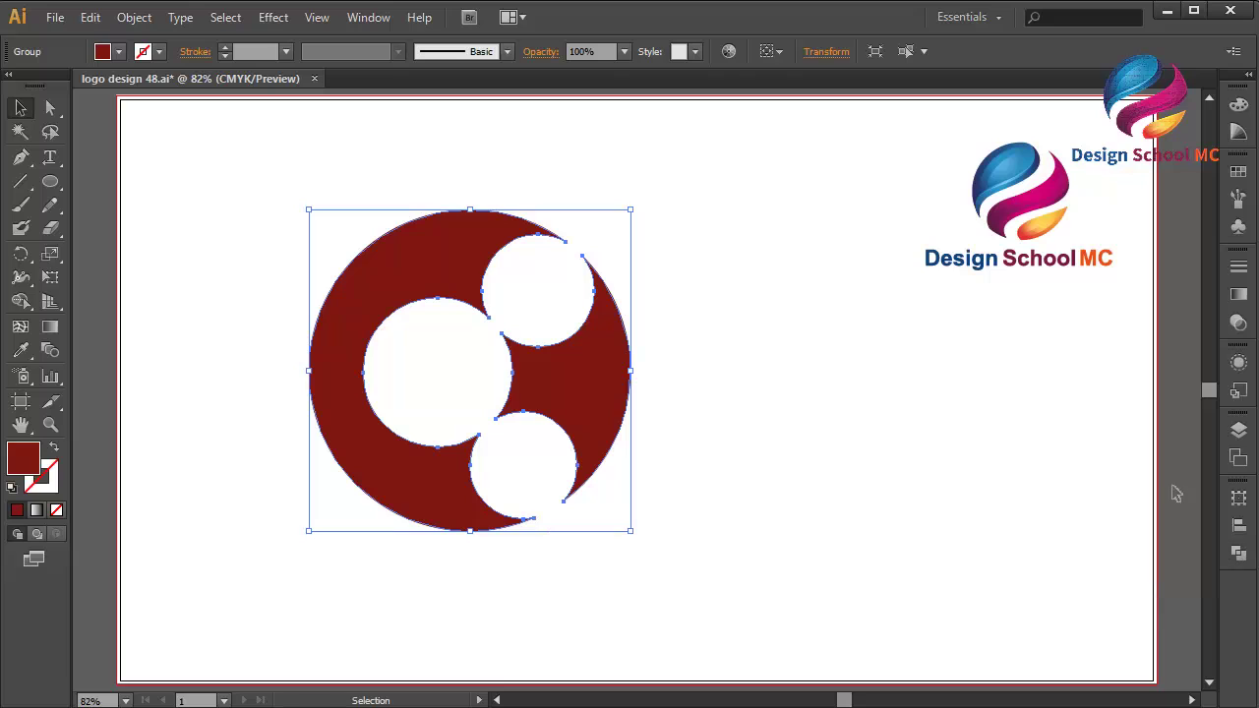
Step: Ungroup the cut red shape into separate pieces and deselect
right_click(681, 441)
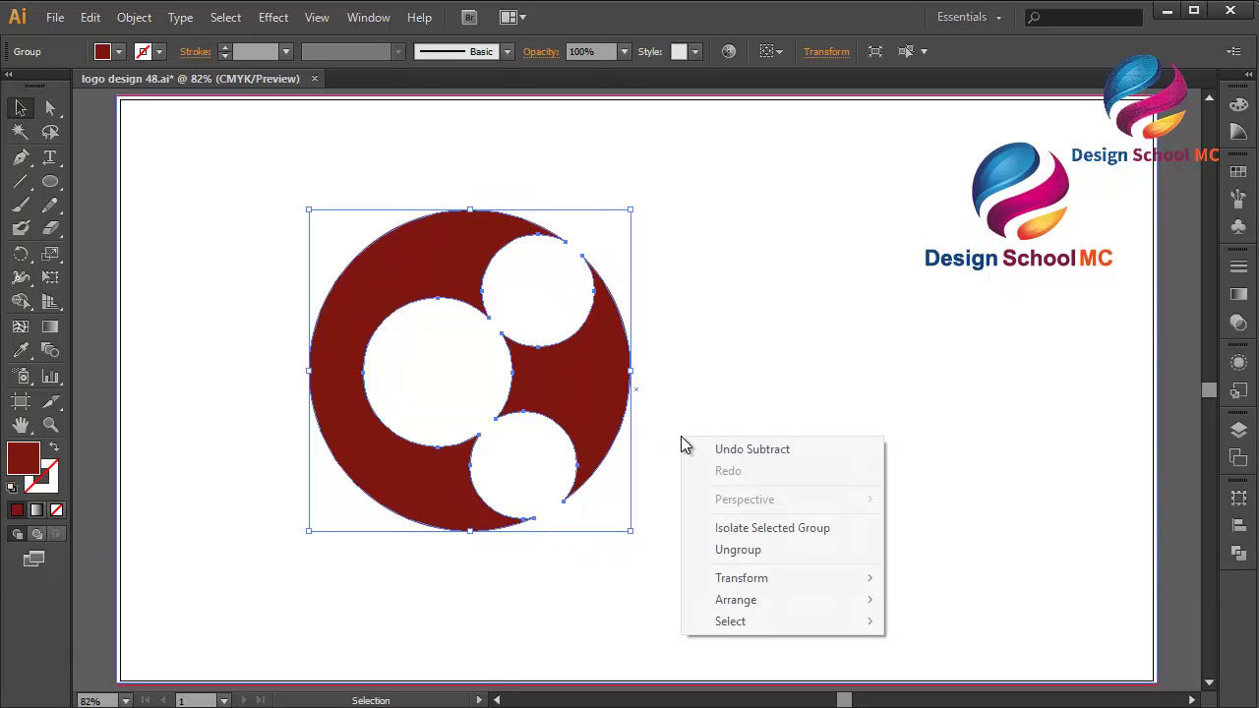
click(753, 552)
click(669, 421)
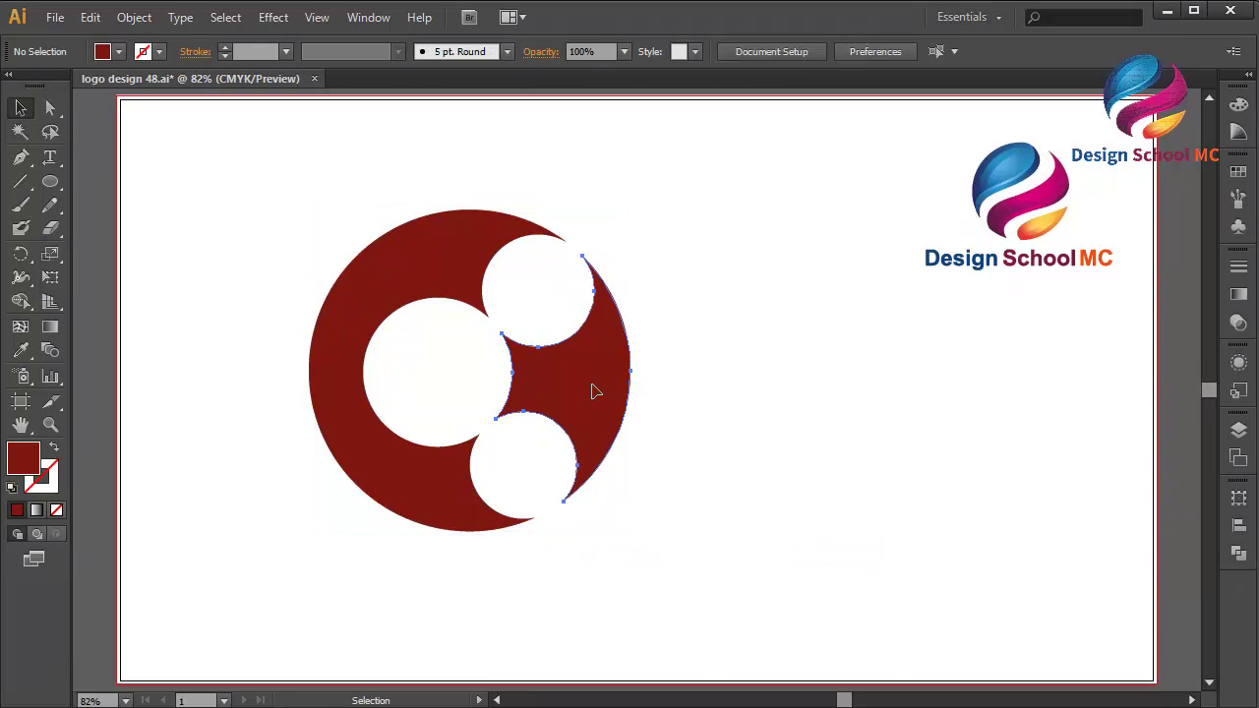
Step: Delete the red piece between the small circles and fill both circles red from Swatches
click(594, 391)
key(Delete)
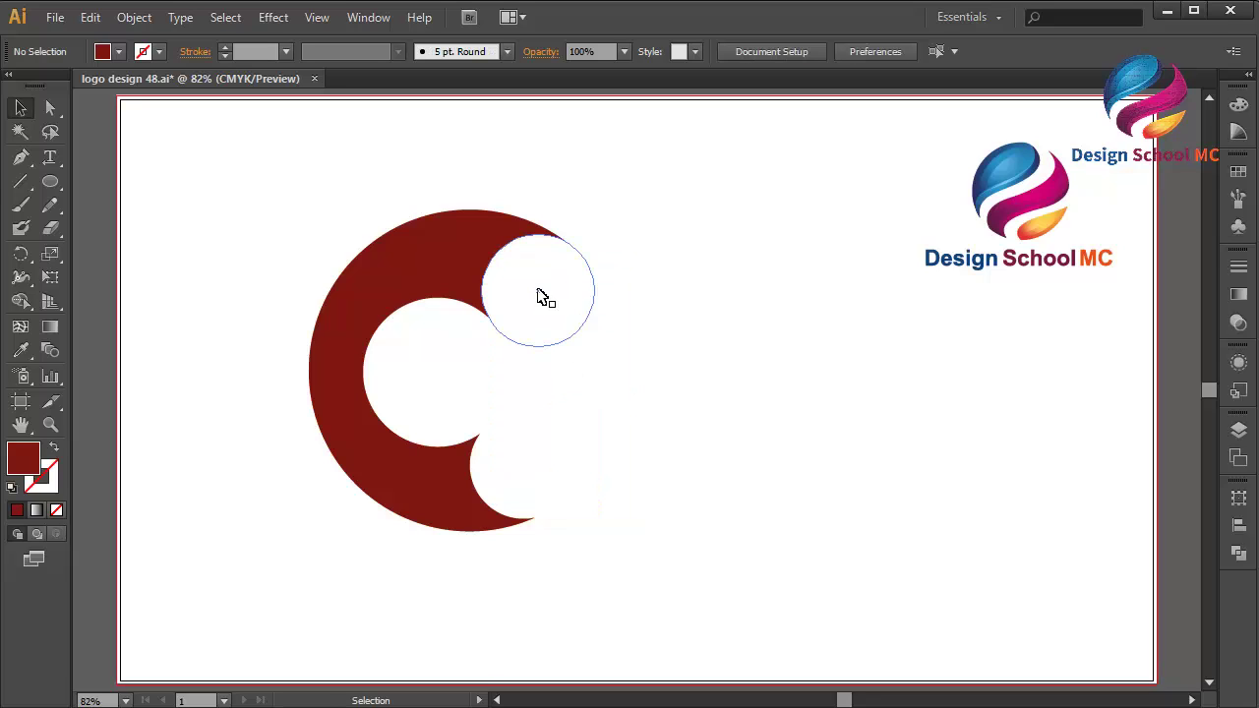
click(537, 292)
shift+click(514, 492)
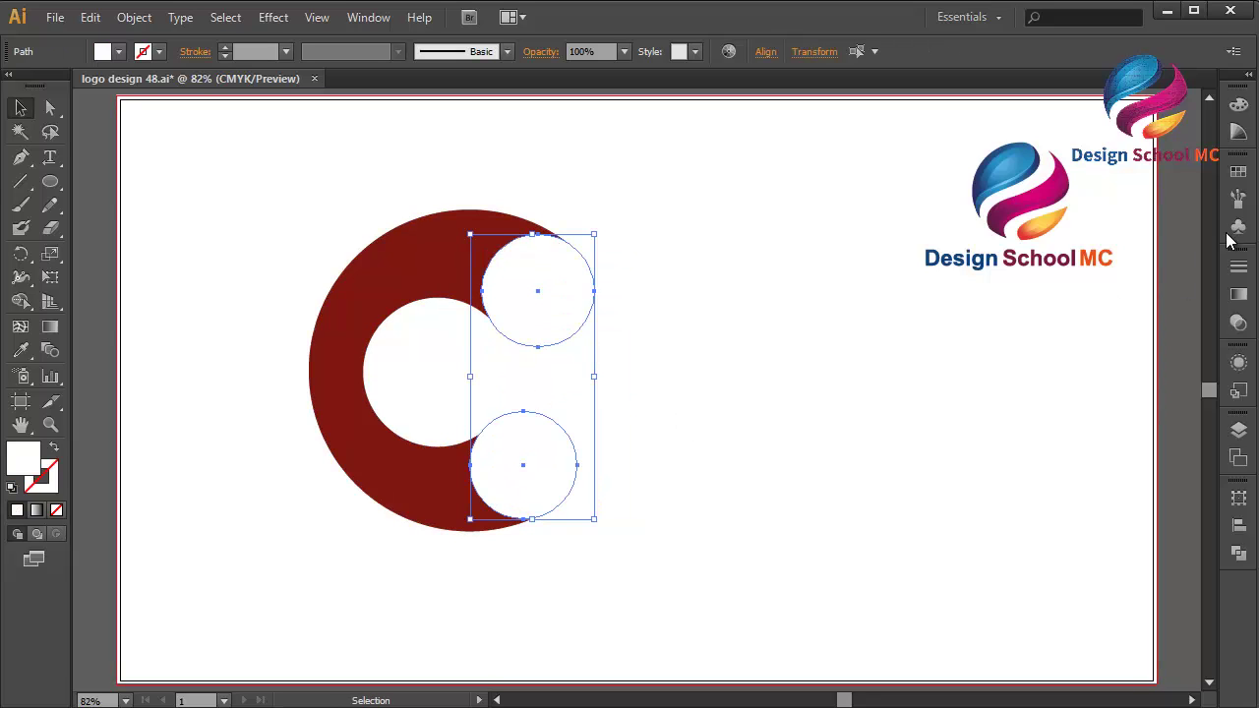
click(1238, 172)
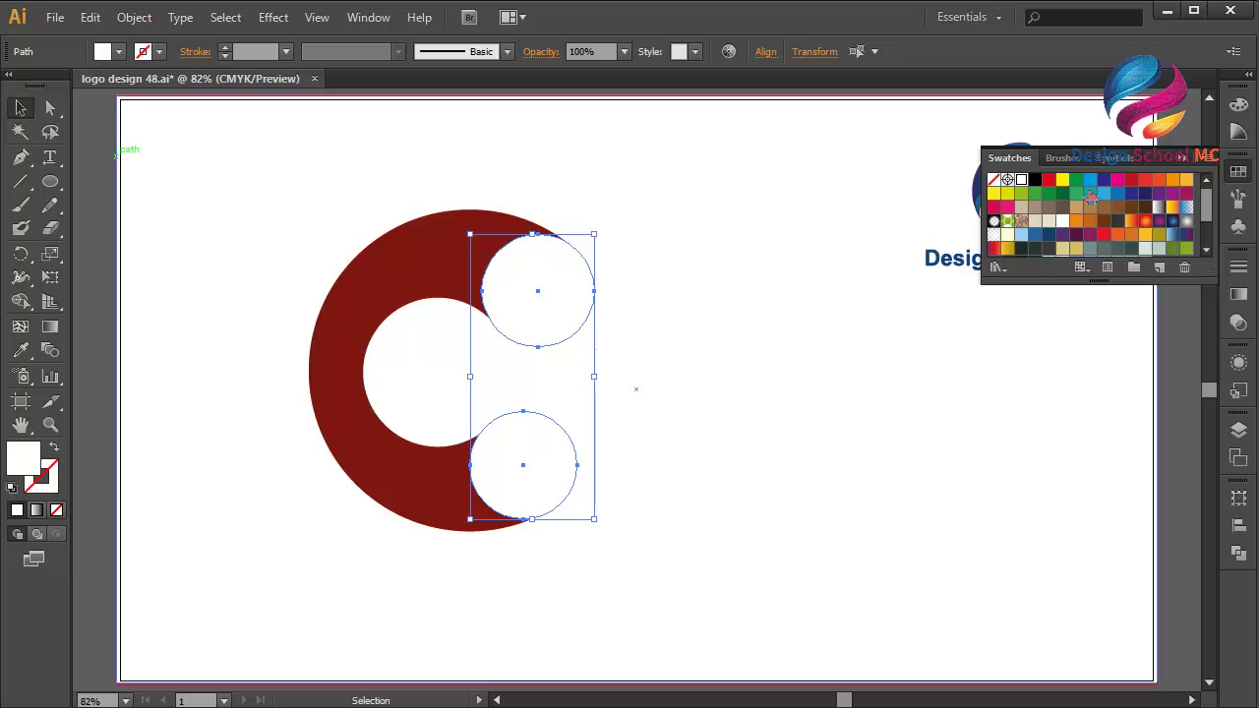
click(1146, 187)
Step: Apply the same red swatch to the brown C shape, then deselect and collapse Swatches
click(401, 275)
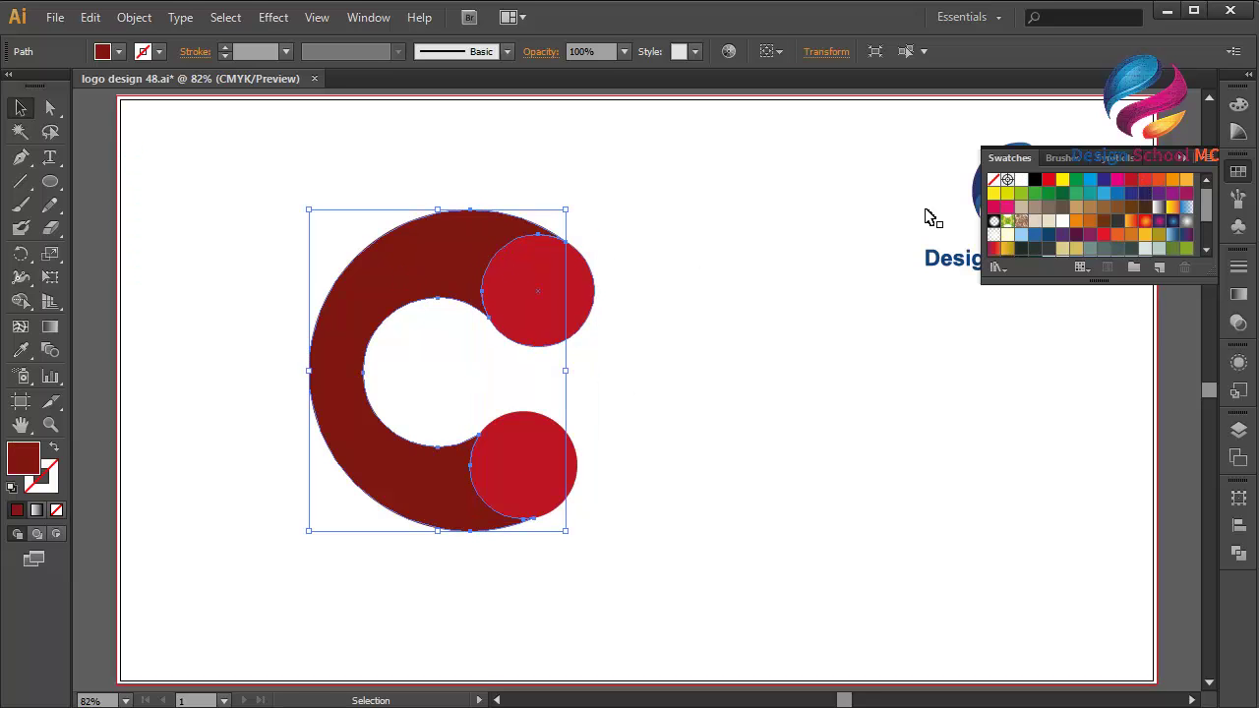
click(1136, 200)
scroll(1131, 202, down, 3)
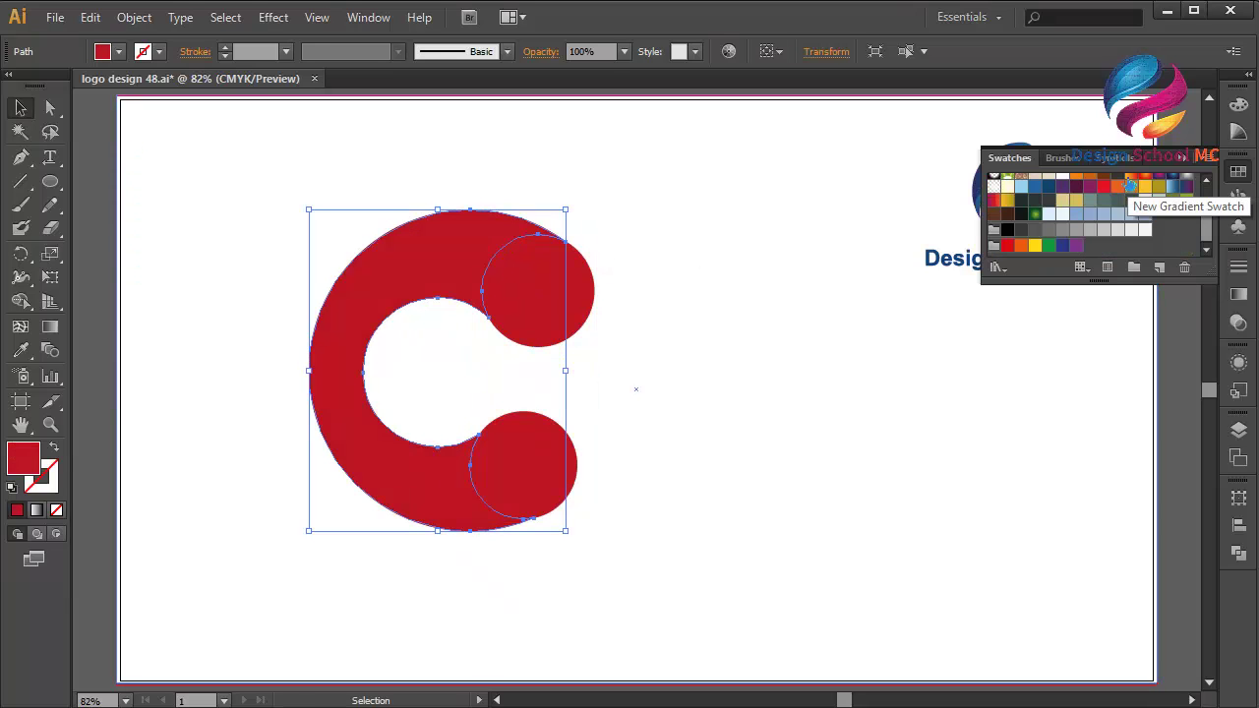
click(608, 386)
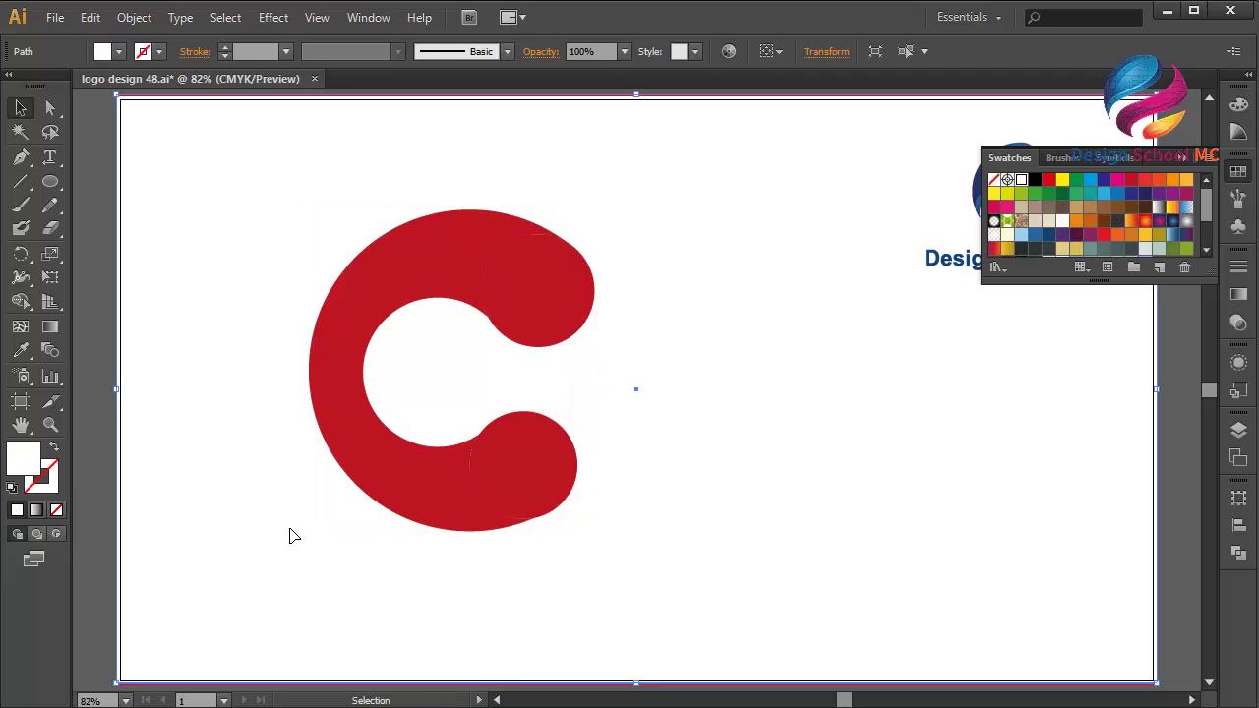
click(1239, 172)
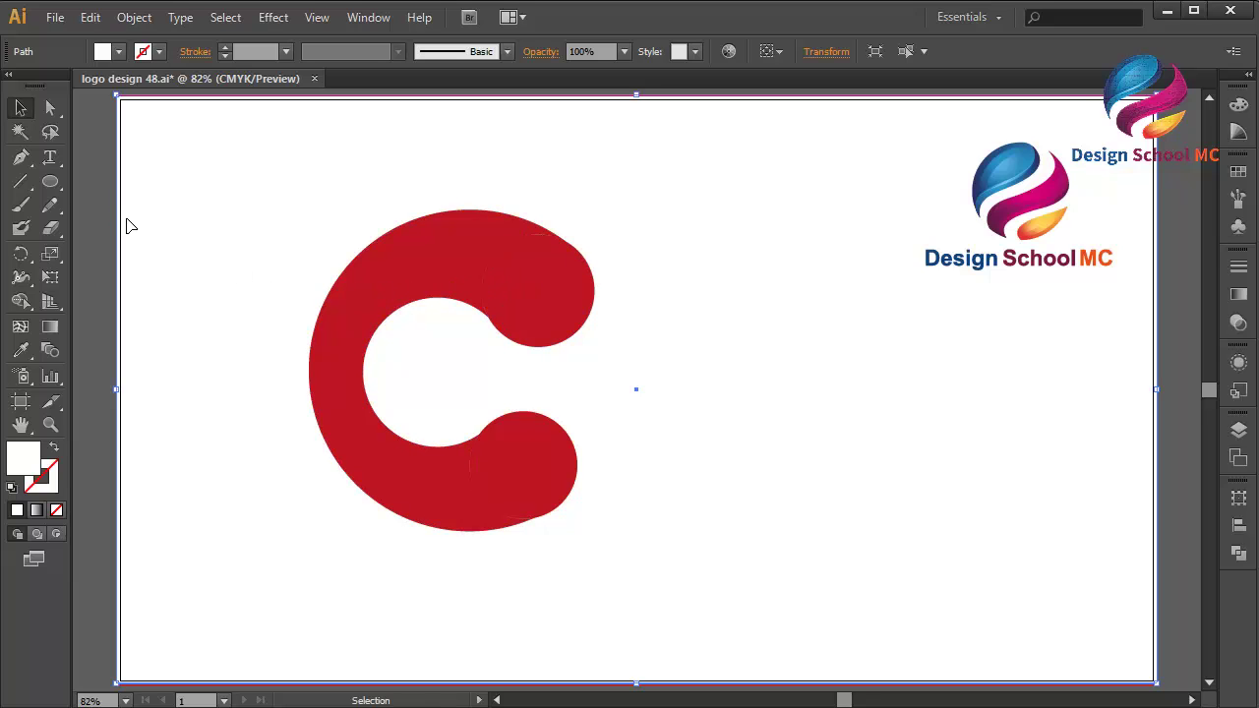
Step: Draw a large circle and move it over the lower-left part of the C
click(20, 163)
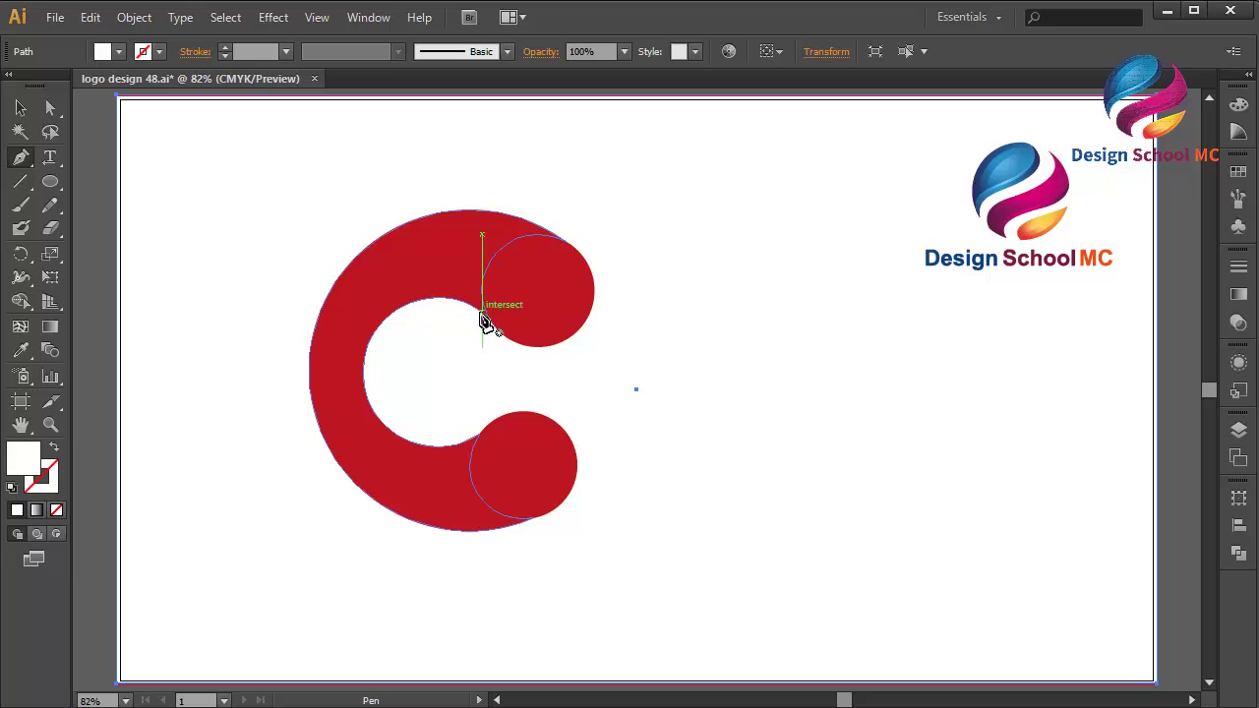
click(51, 182)
drag(521, 274, 793, 482)
click(21, 110)
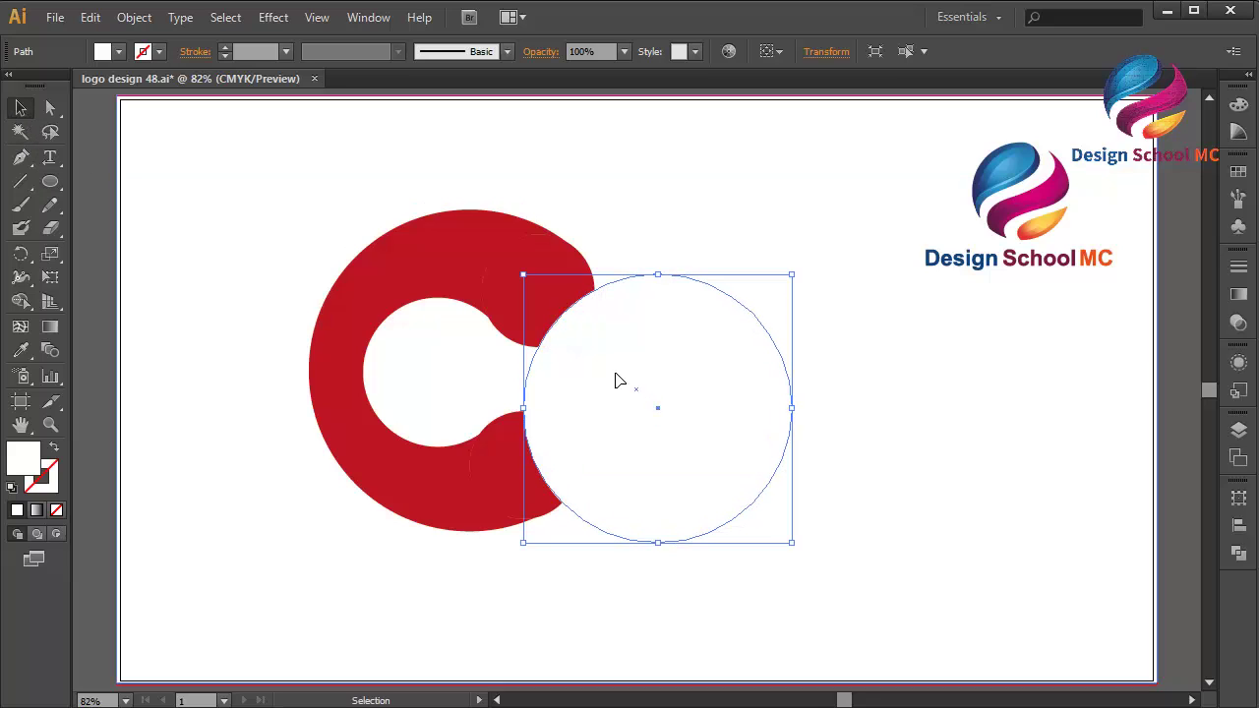
drag(680, 411, 419, 422)
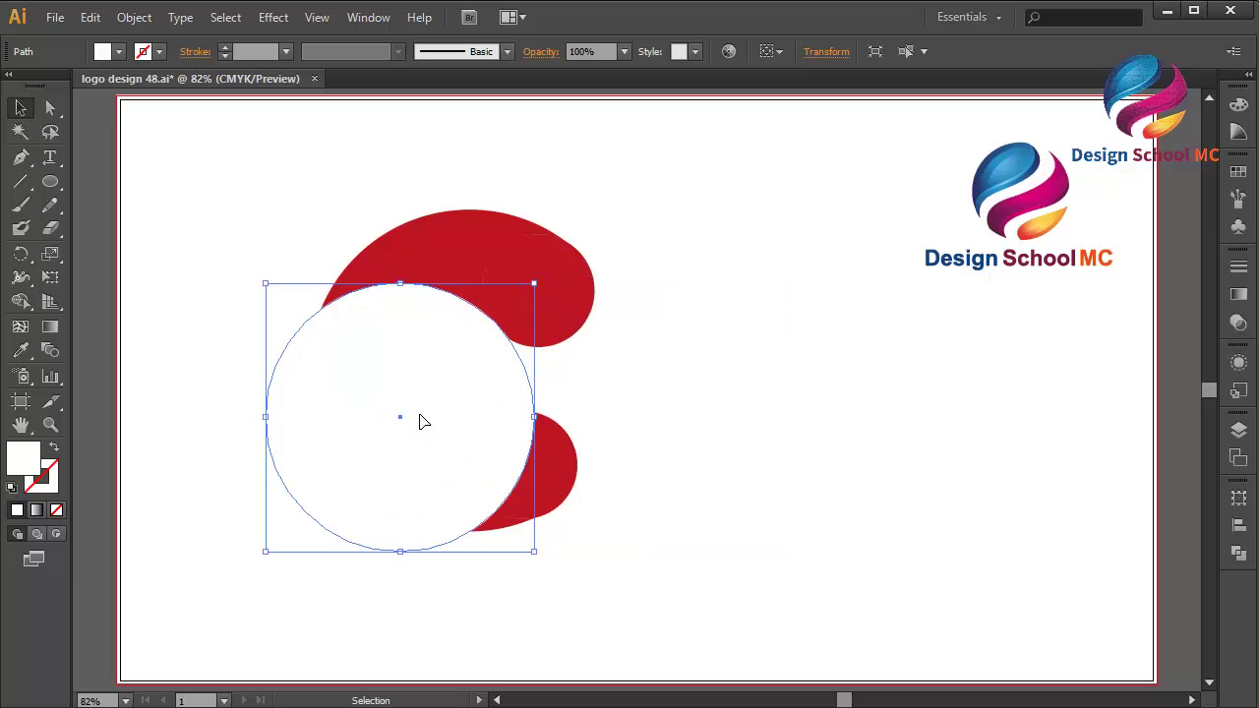
Step: Paste a copy of the red C in front and subtract the circle from it with Minus Front
click(422, 262)
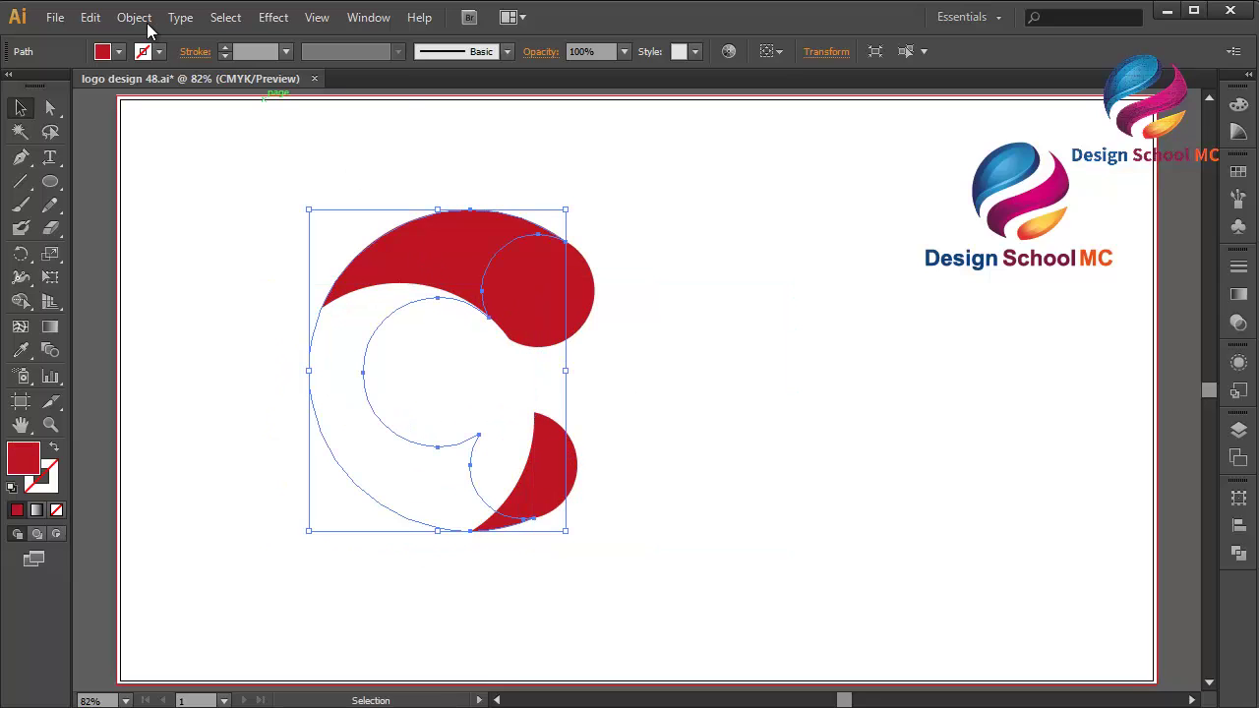
click(84, 20)
click(157, 114)
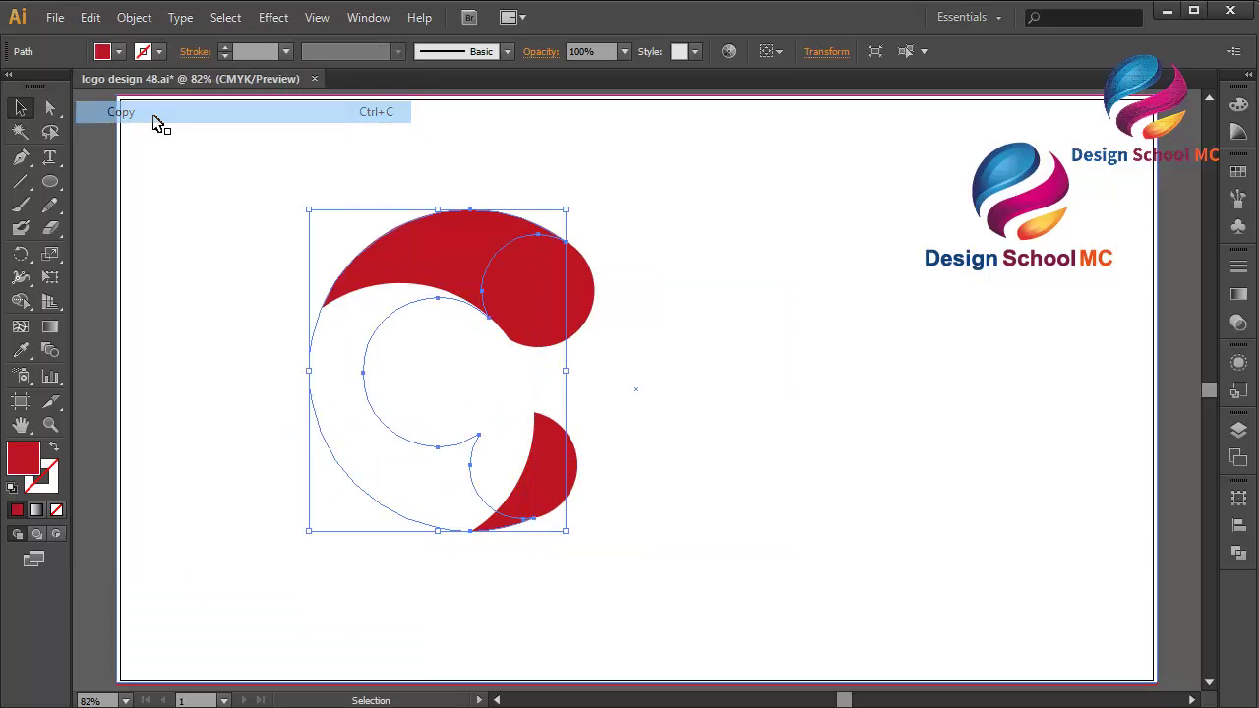
click(89, 20)
click(167, 154)
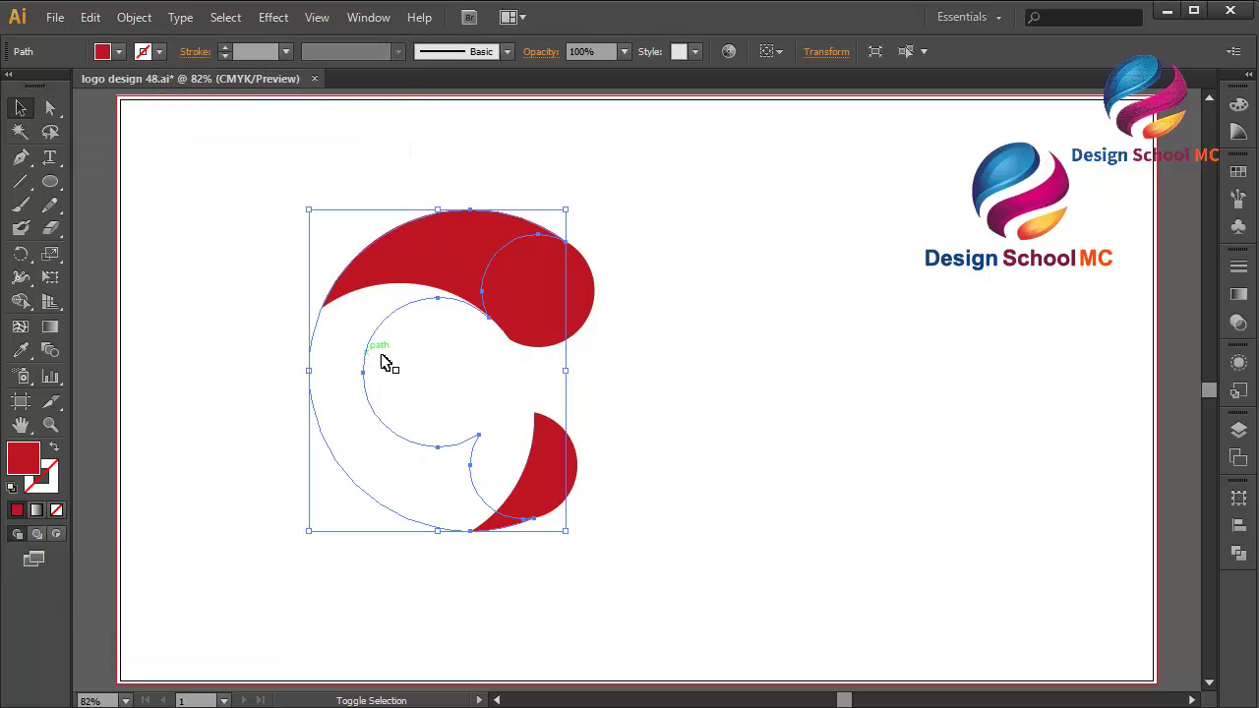
shift+click(425, 370)
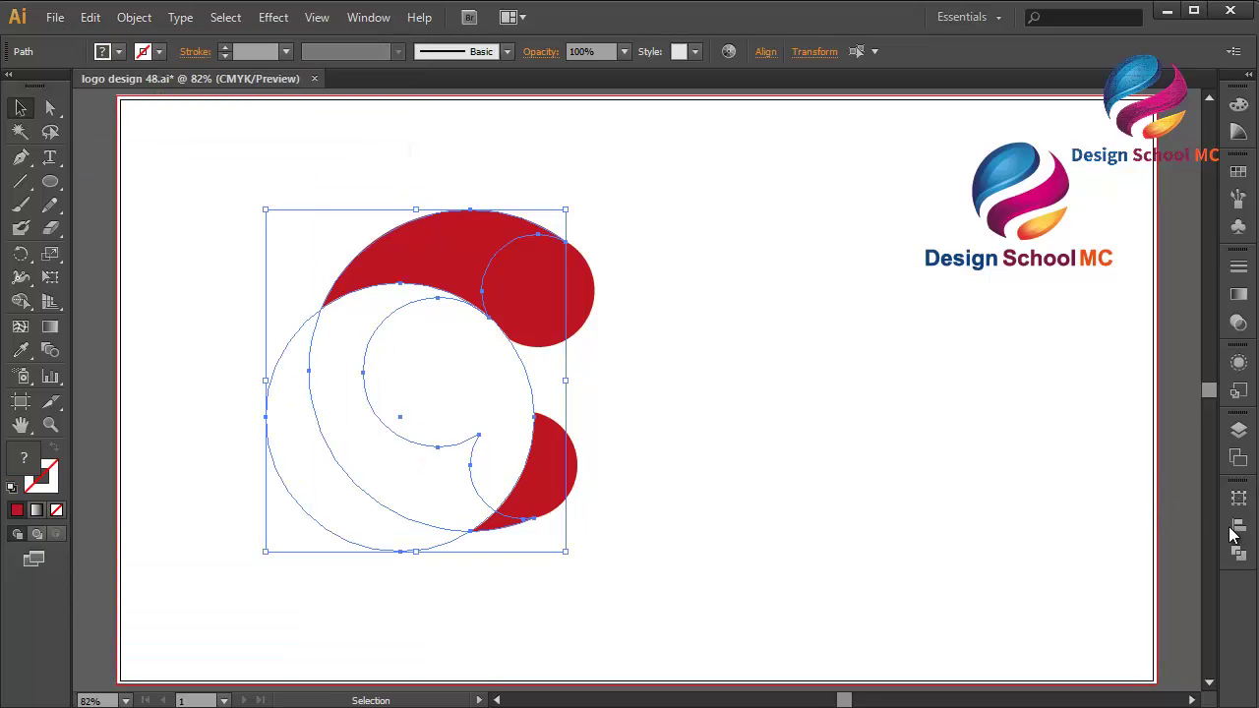
click(1239, 553)
click(1043, 528)
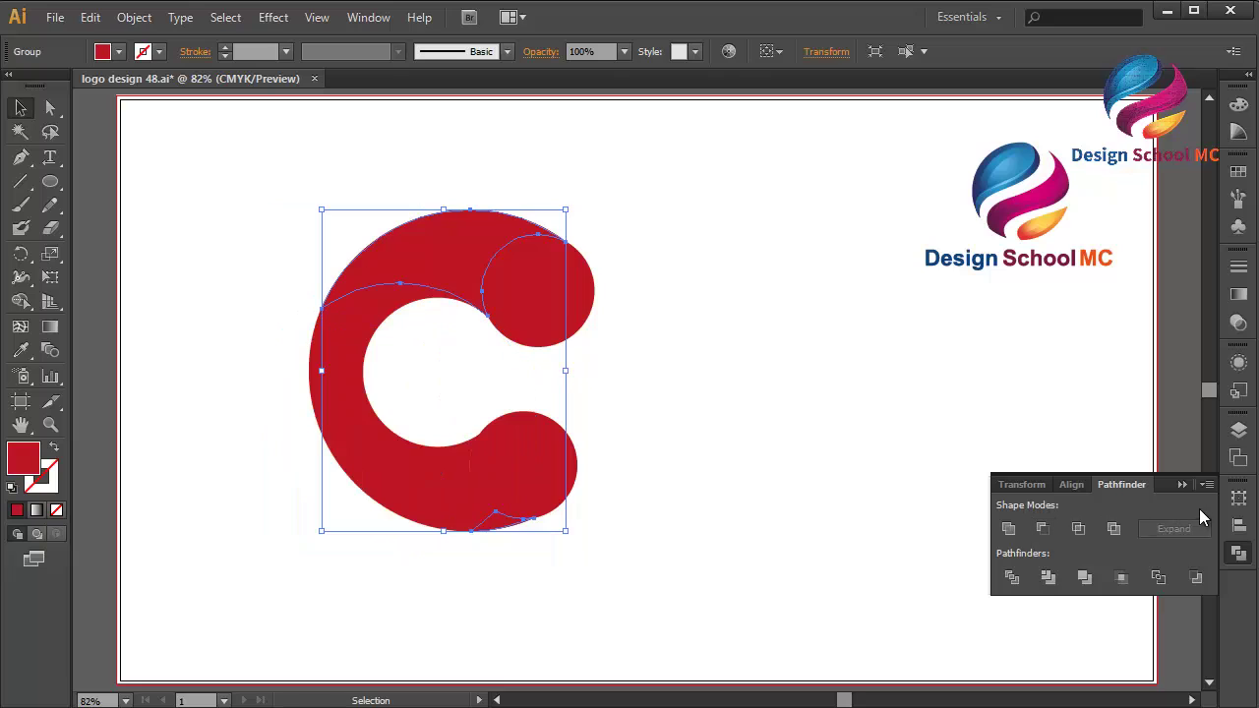
click(1182, 484)
Step: Ungroup the cut pieces, delete the small bottom fragment, and select the top crescent
right_click(851, 435)
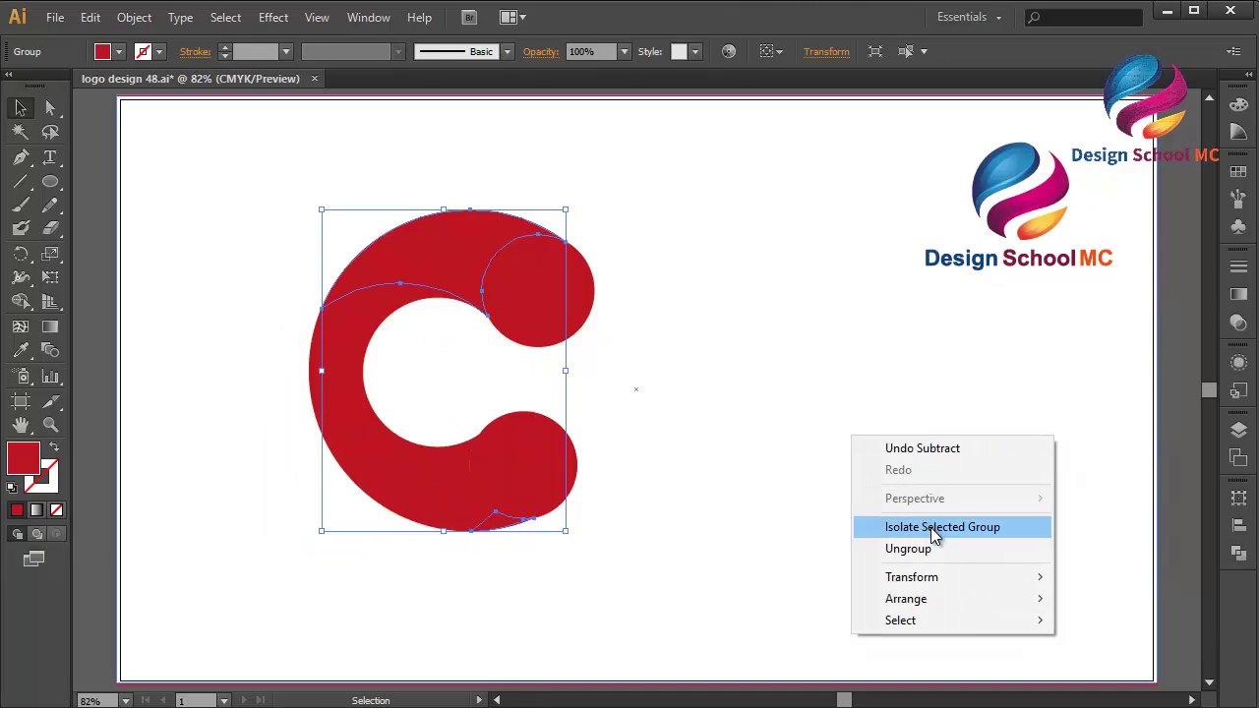
click(940, 551)
shift+click(416, 286)
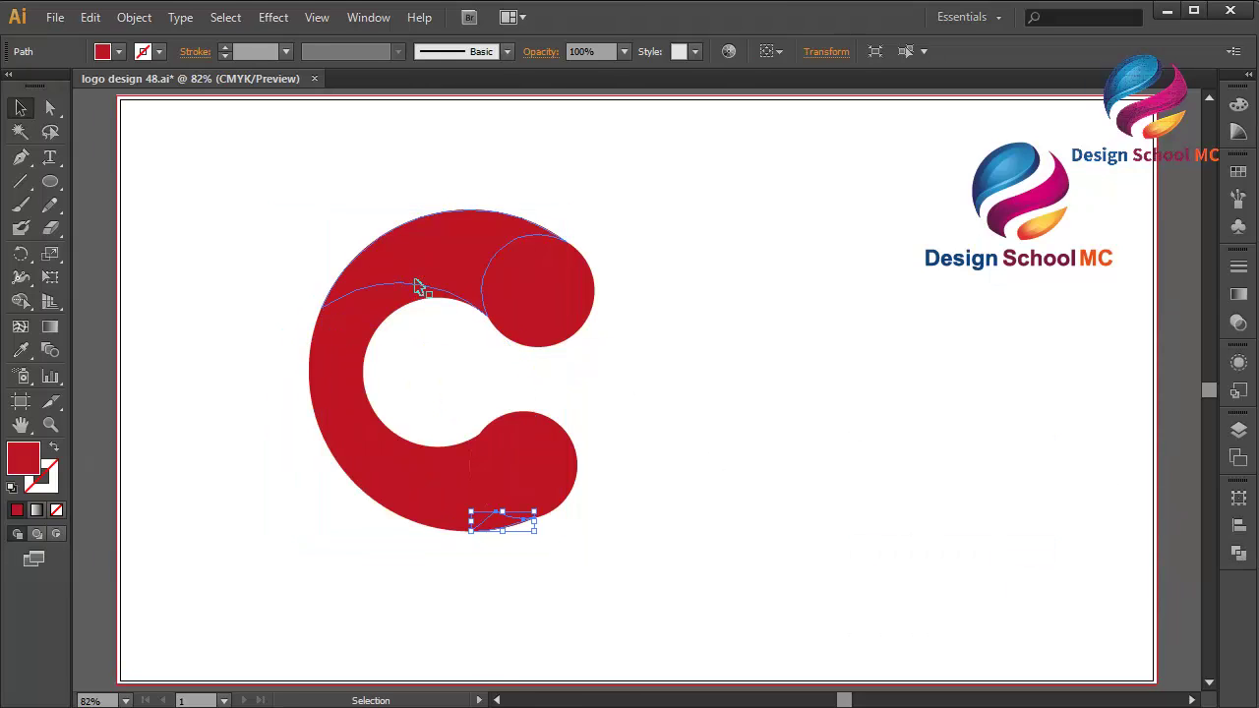
key(Delete)
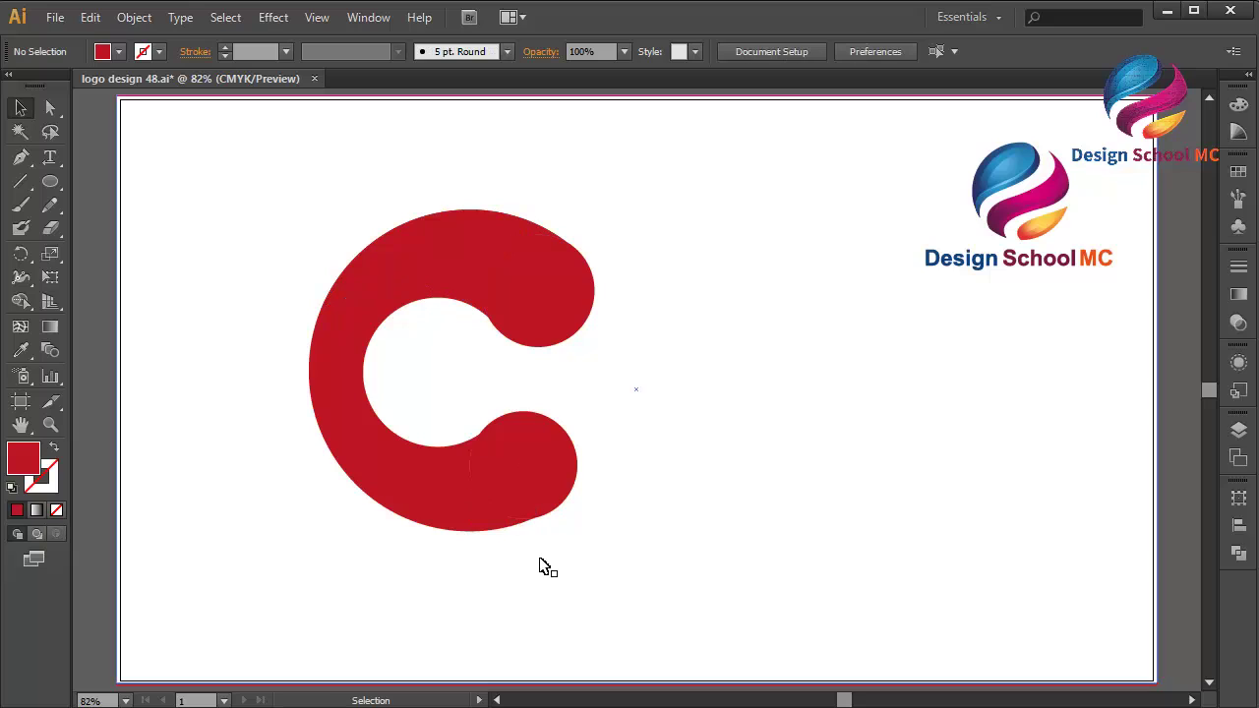
click(434, 266)
Step: Fill the crescent and top circle with a purple-to-magenta gradient swatch, angled diagonally
shift+click(561, 308)
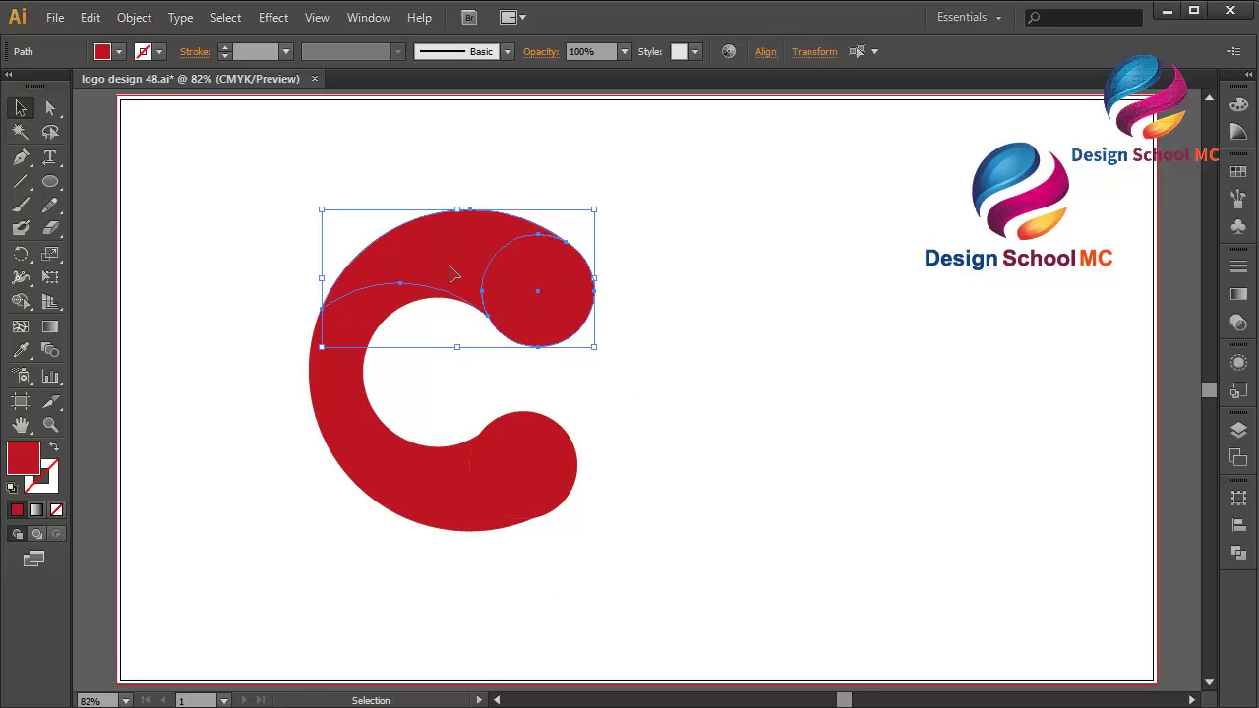
click(1238, 175)
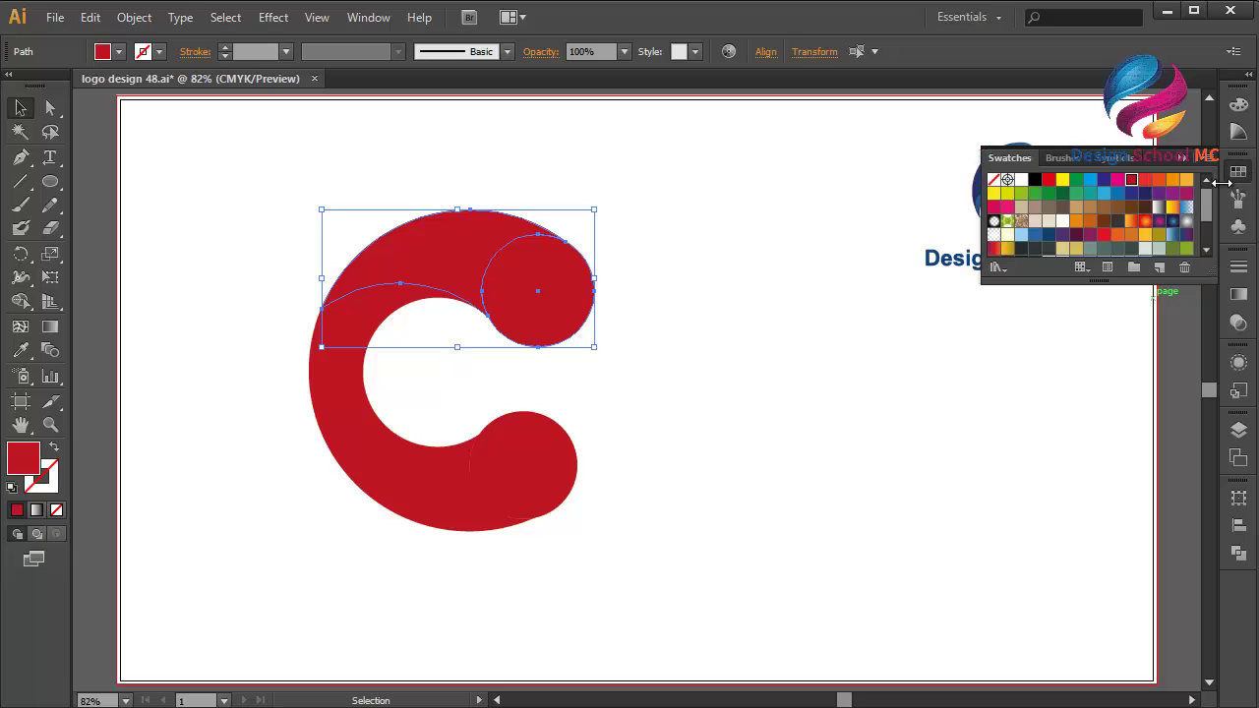
click(1161, 222)
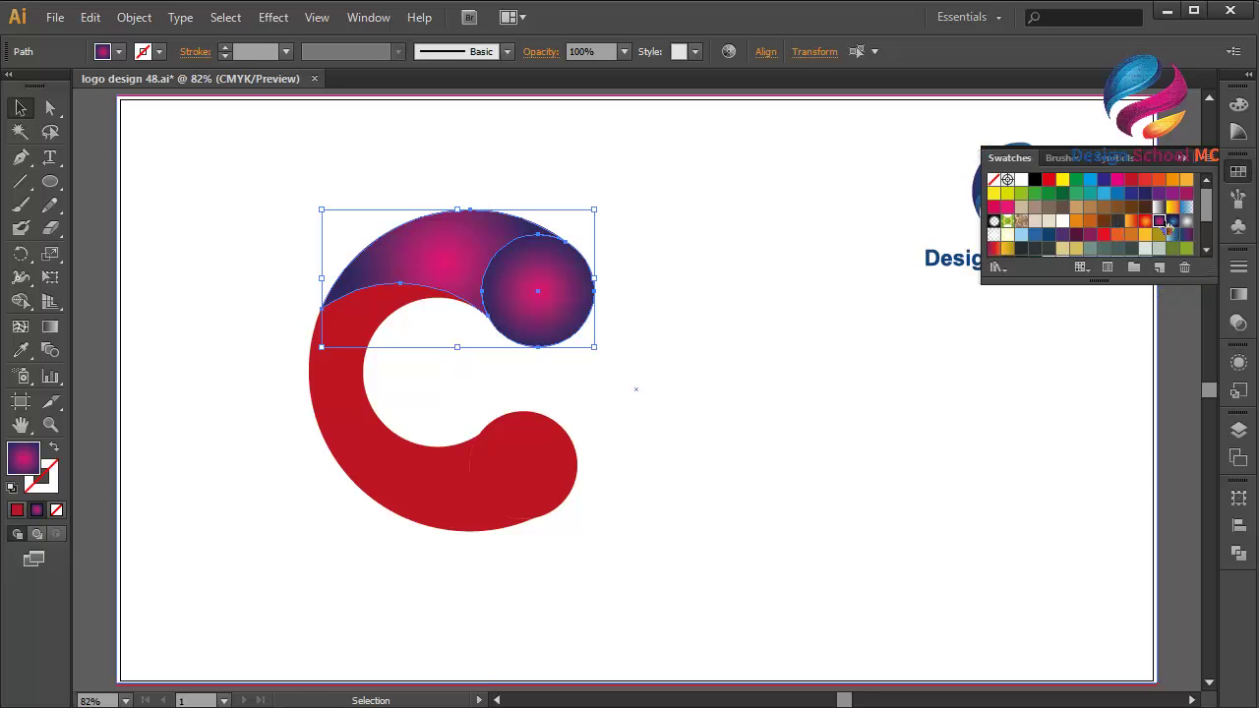
click(45, 333)
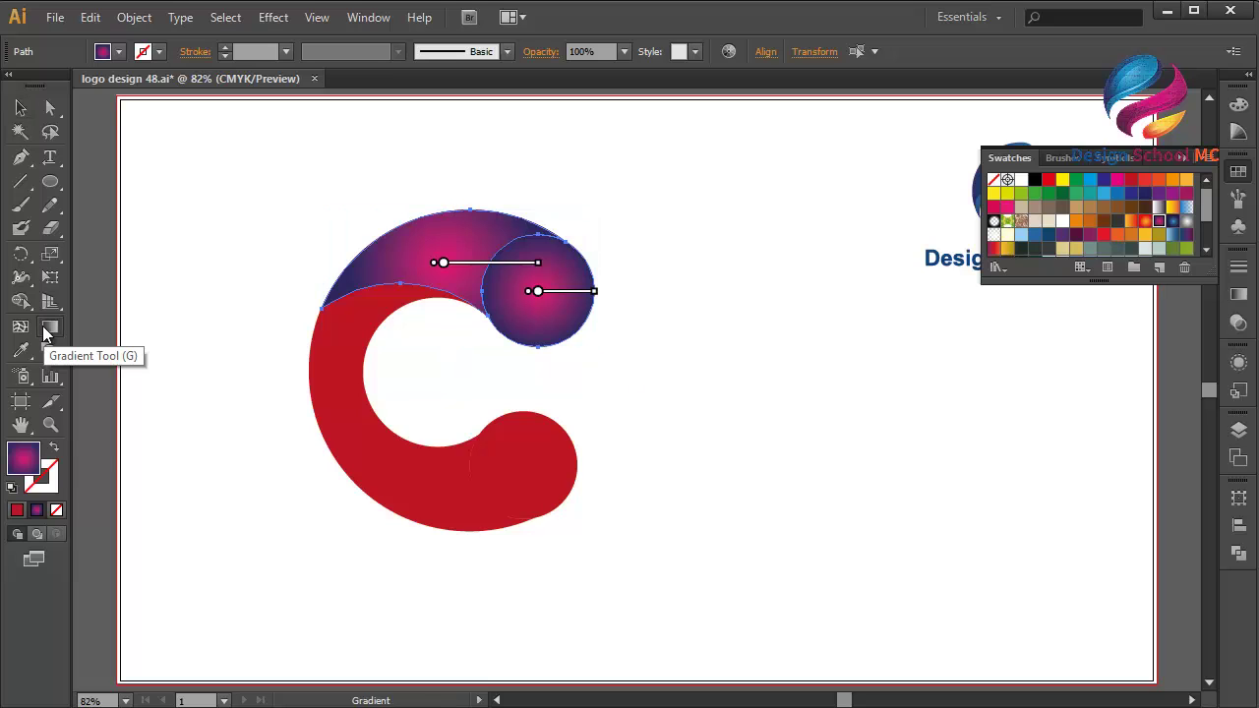
drag(582, 216, 438, 438)
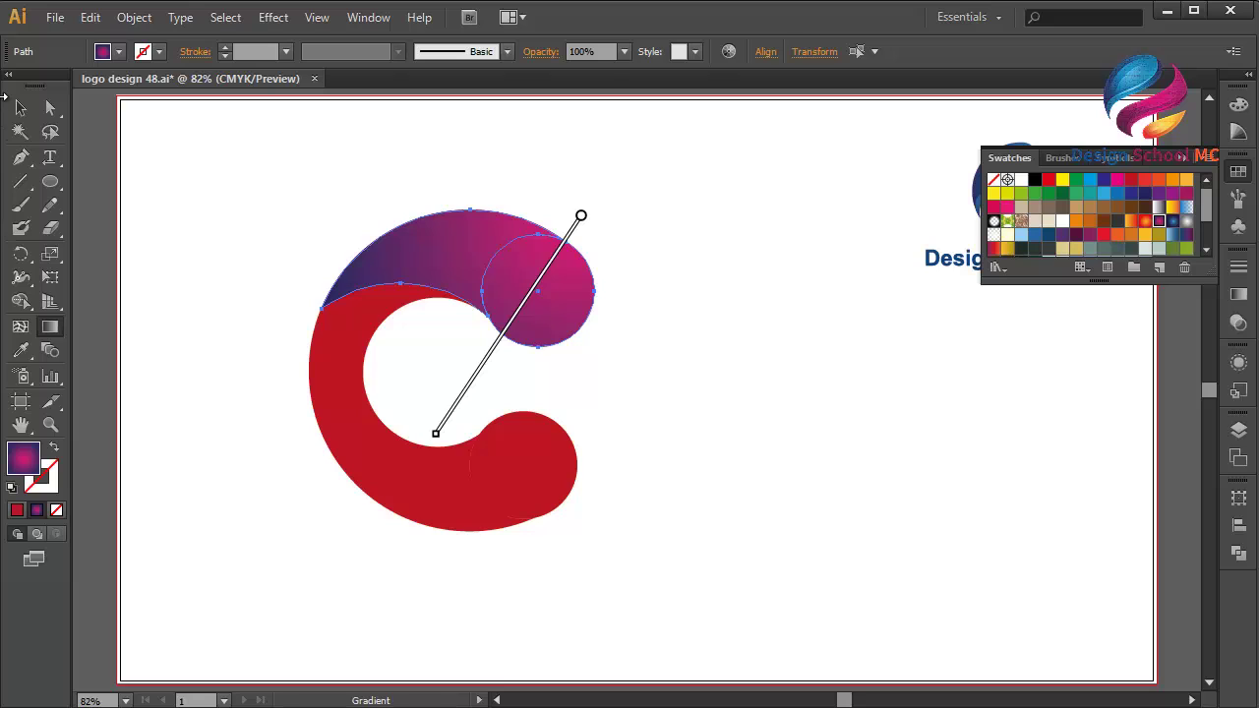
click(21, 107)
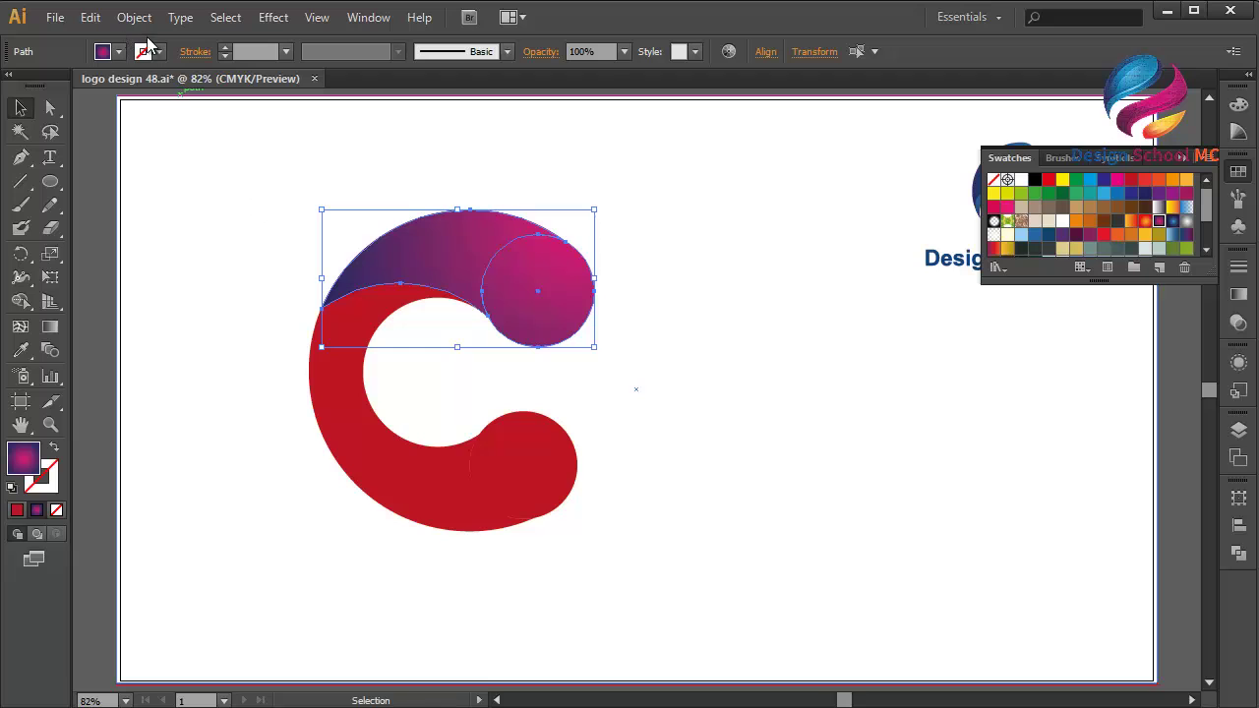
Step: Copy the gradient arc and top circle and paste them in front of the originals
click(89, 16)
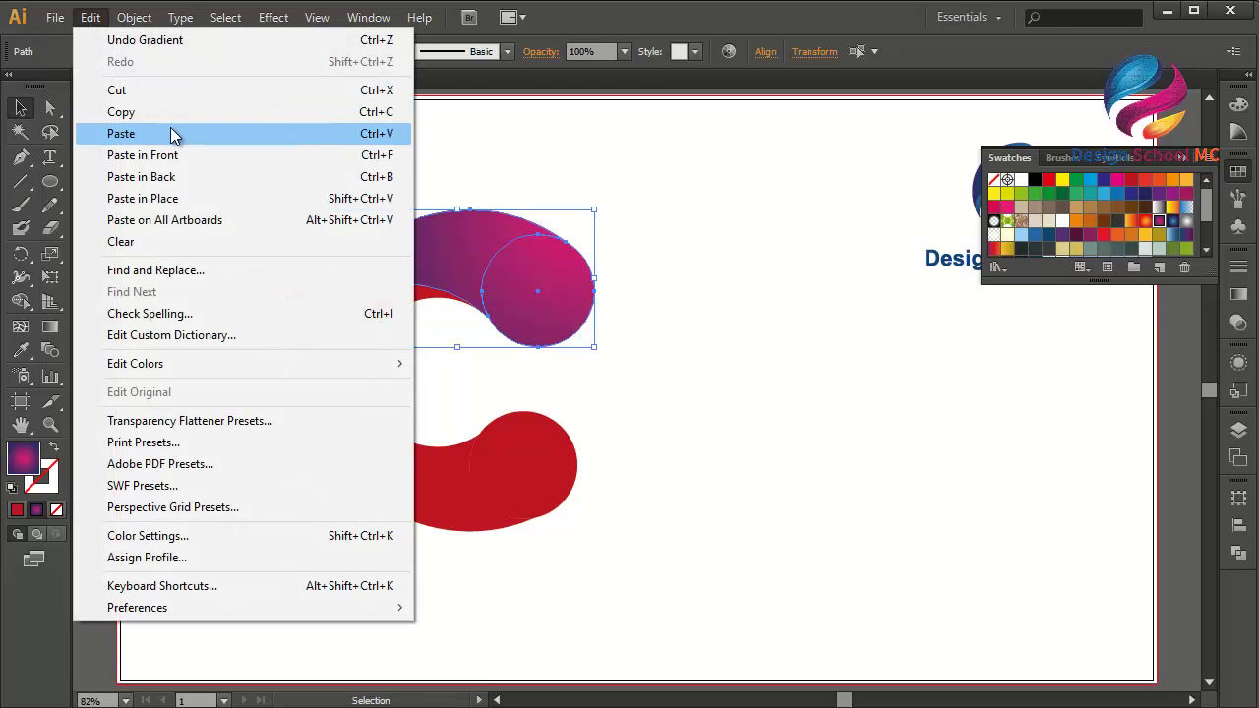
click(164, 114)
click(87, 17)
click(192, 158)
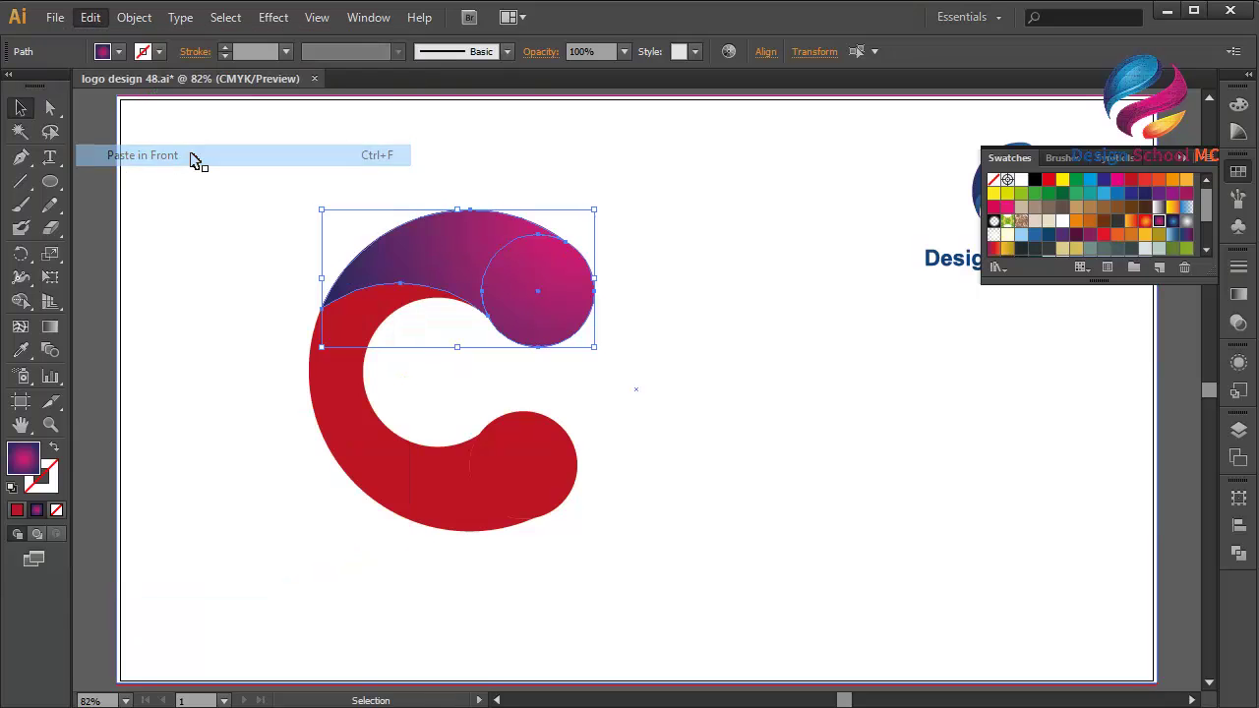
shift+click(352, 385)
click(403, 383)
click(355, 399)
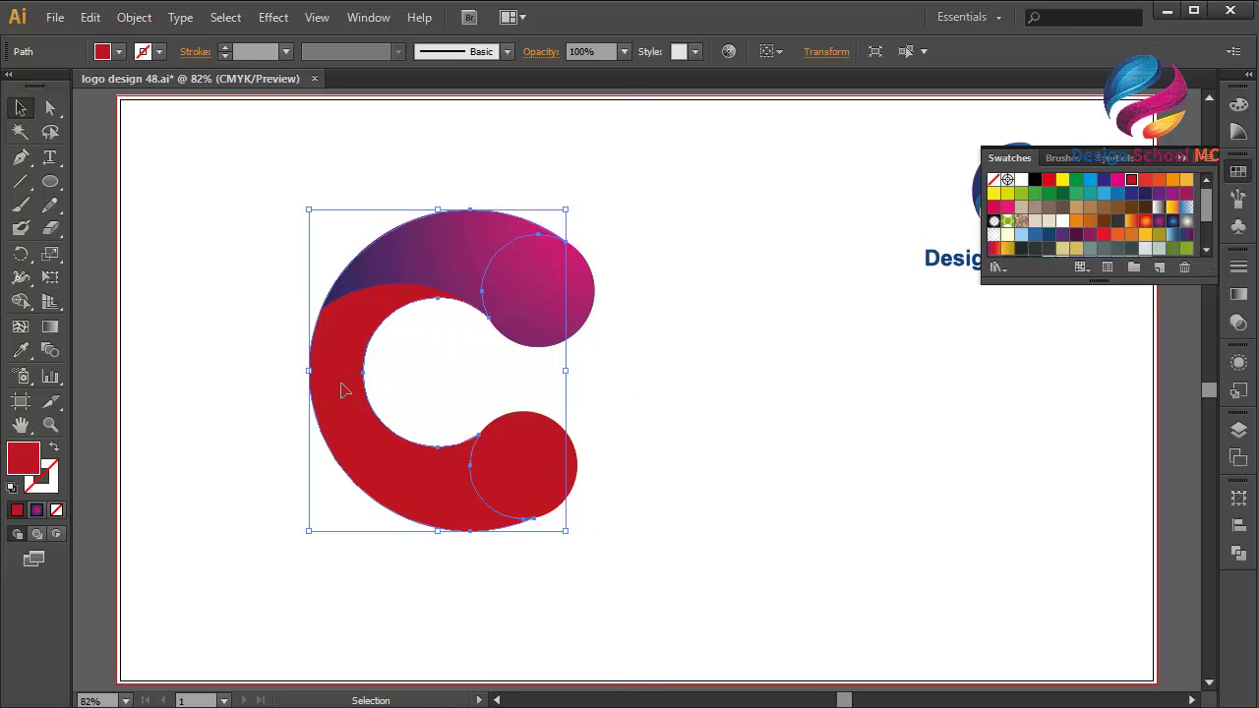
click(97, 20)
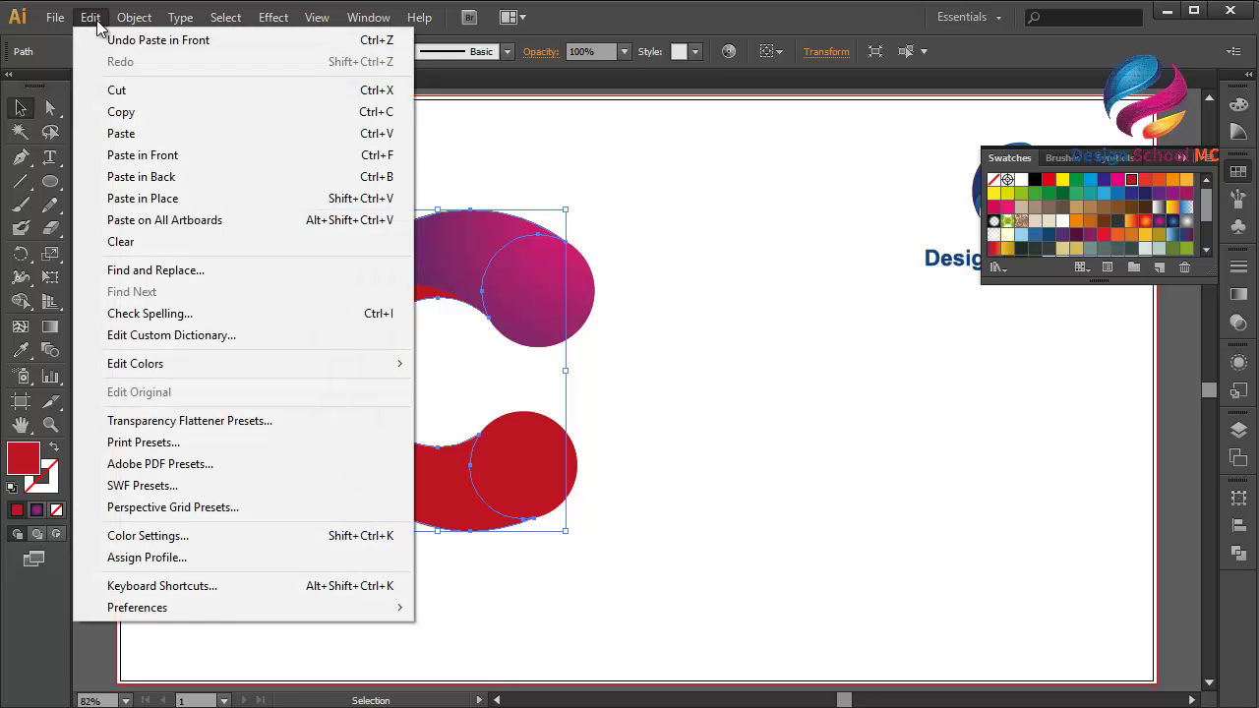
Step: Subtract the gradient arc and top circle copies from the red C with Minus Front
click(502, 292)
shift+click(434, 269)
shift+click(346, 394)
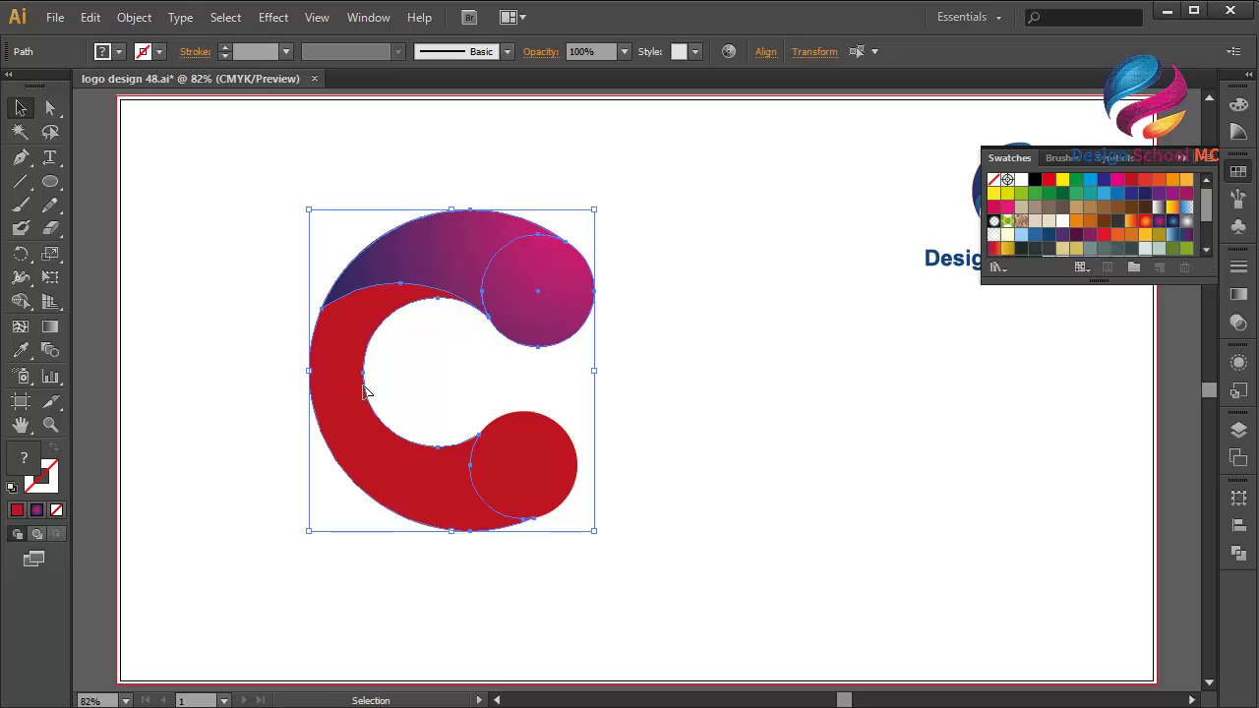
click(1237, 555)
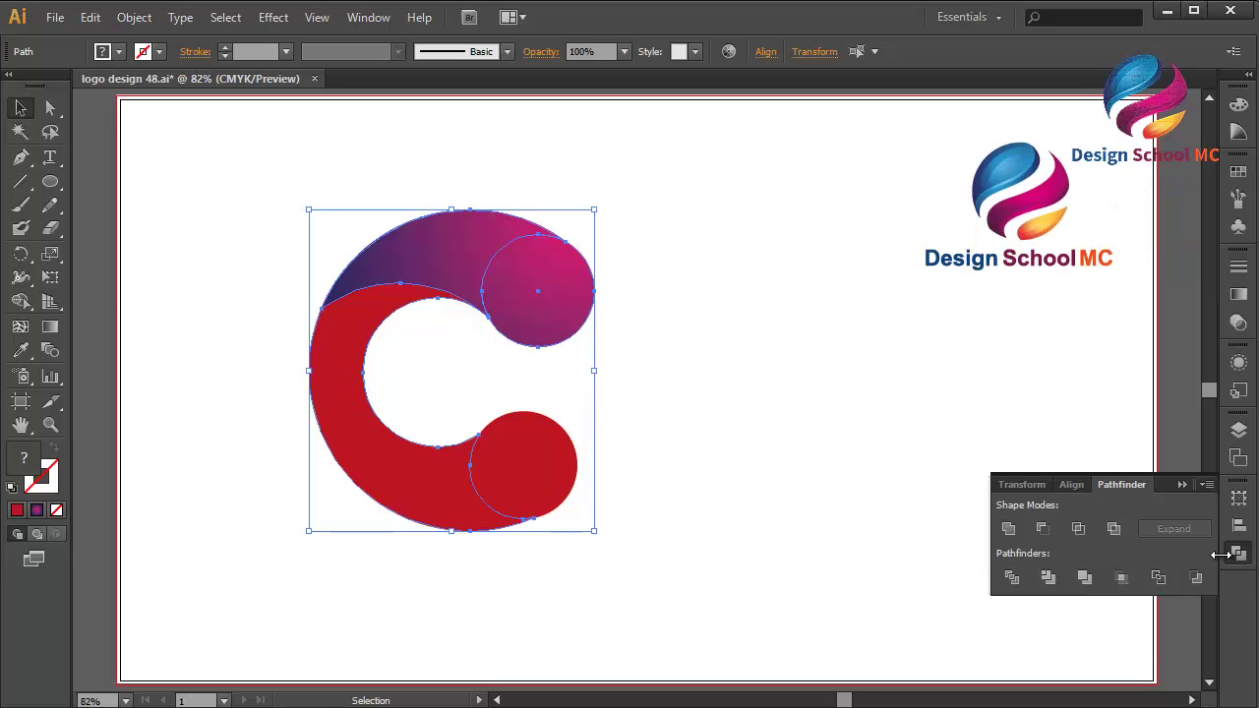
click(1042, 528)
click(1177, 487)
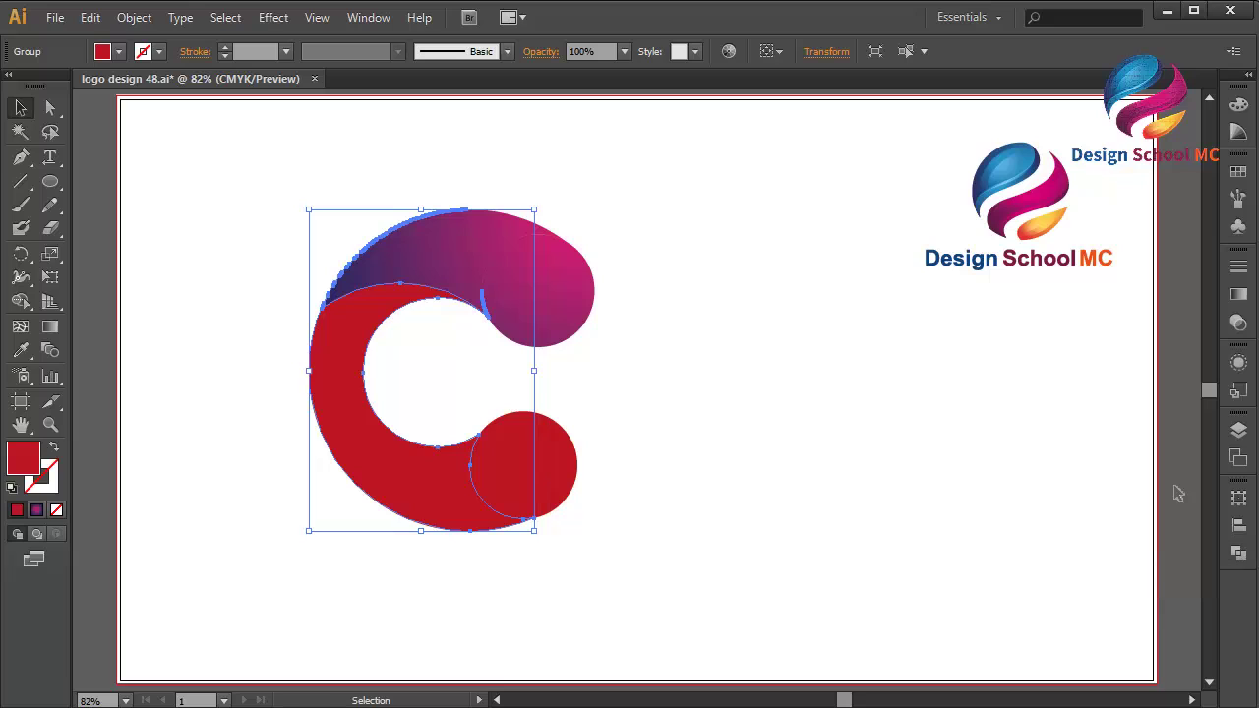
Step: Ungroup the resulting pieces and select the circle at the arc's right end
right_click(607, 471)
click(663, 584)
click(309, 453)
click(315, 459)
shift+click(382, 460)
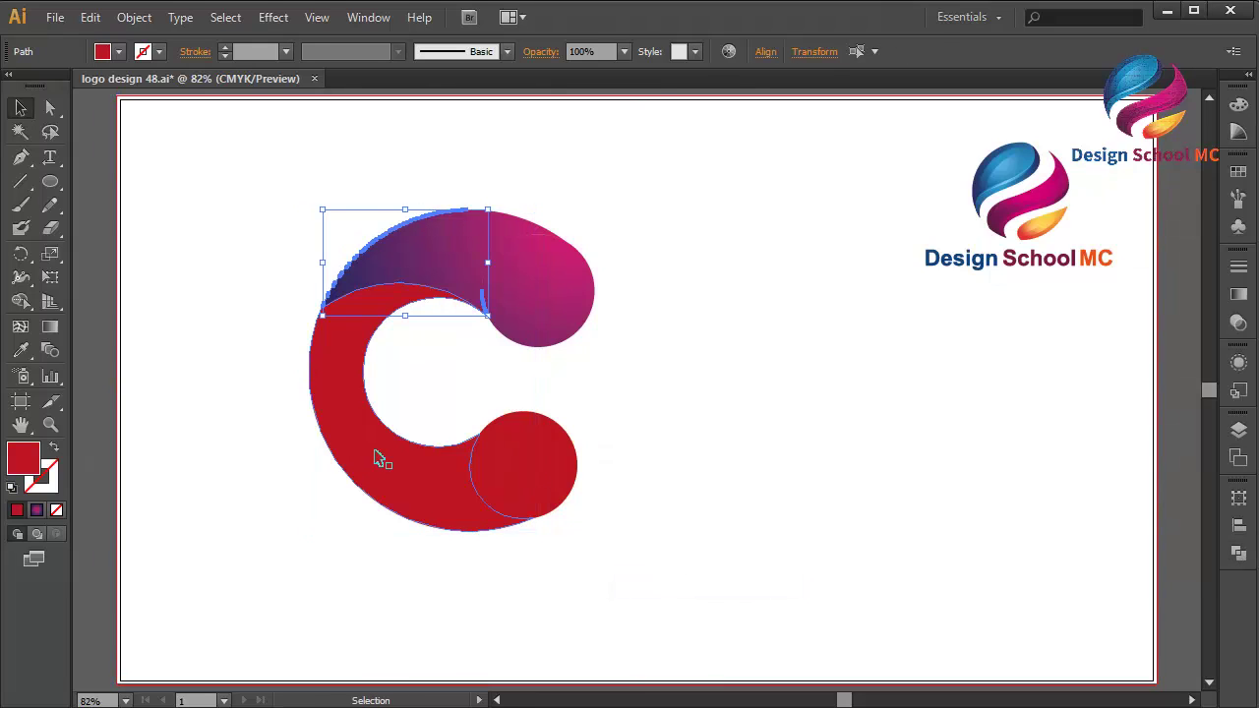
key(ctrl+shift+a)
click(557, 295)
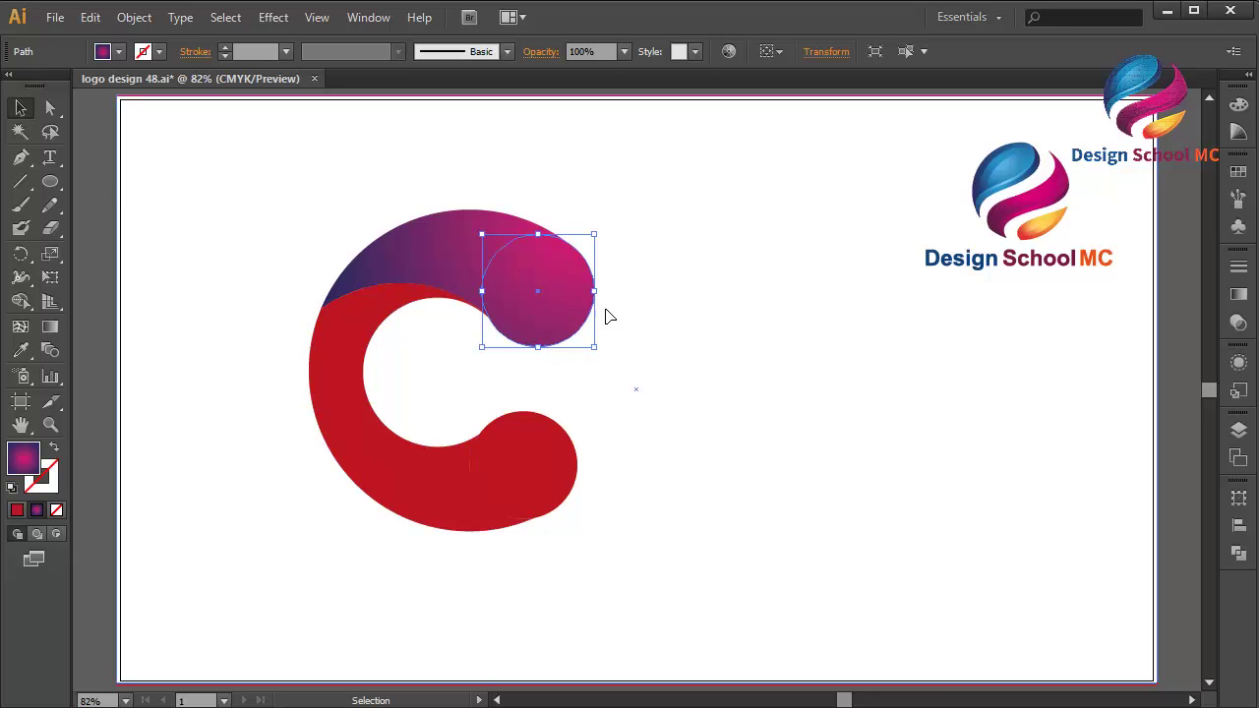
Step: Draw a new gradient circle, then shrink it to about 336.59 px over the C's lower left
drag(562, 304, 661, 331)
key(ctrl+z)
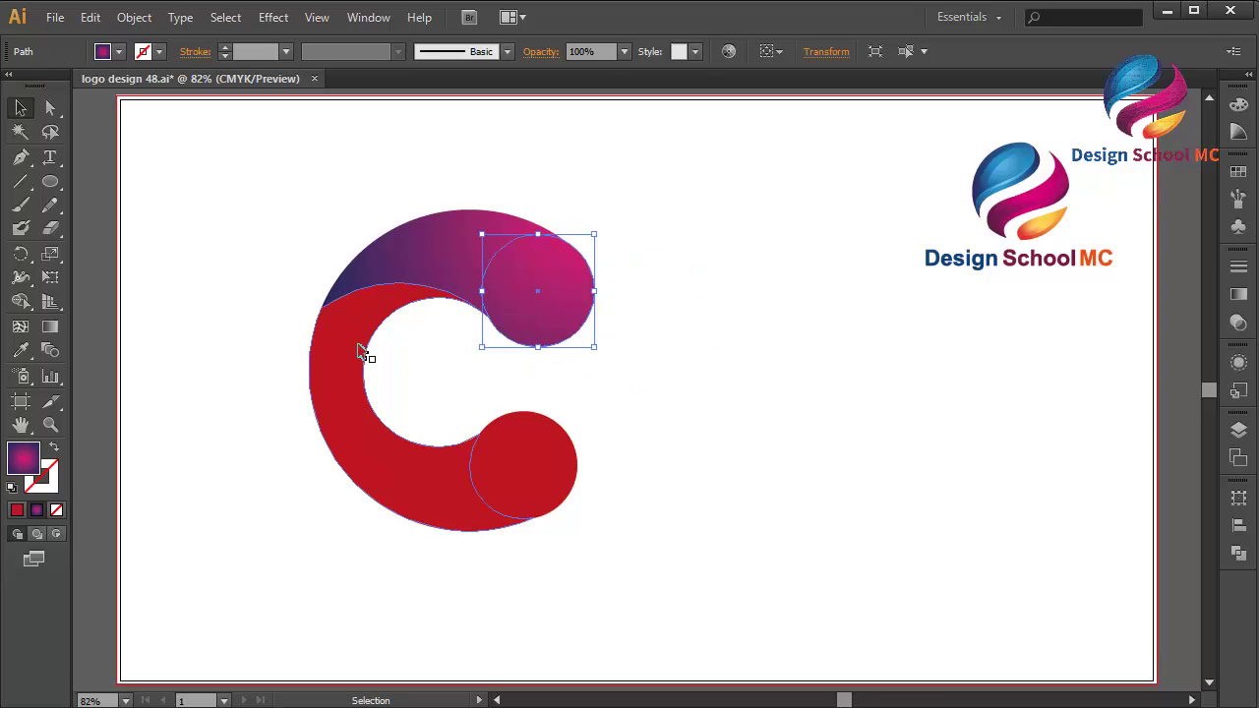
click(50, 181)
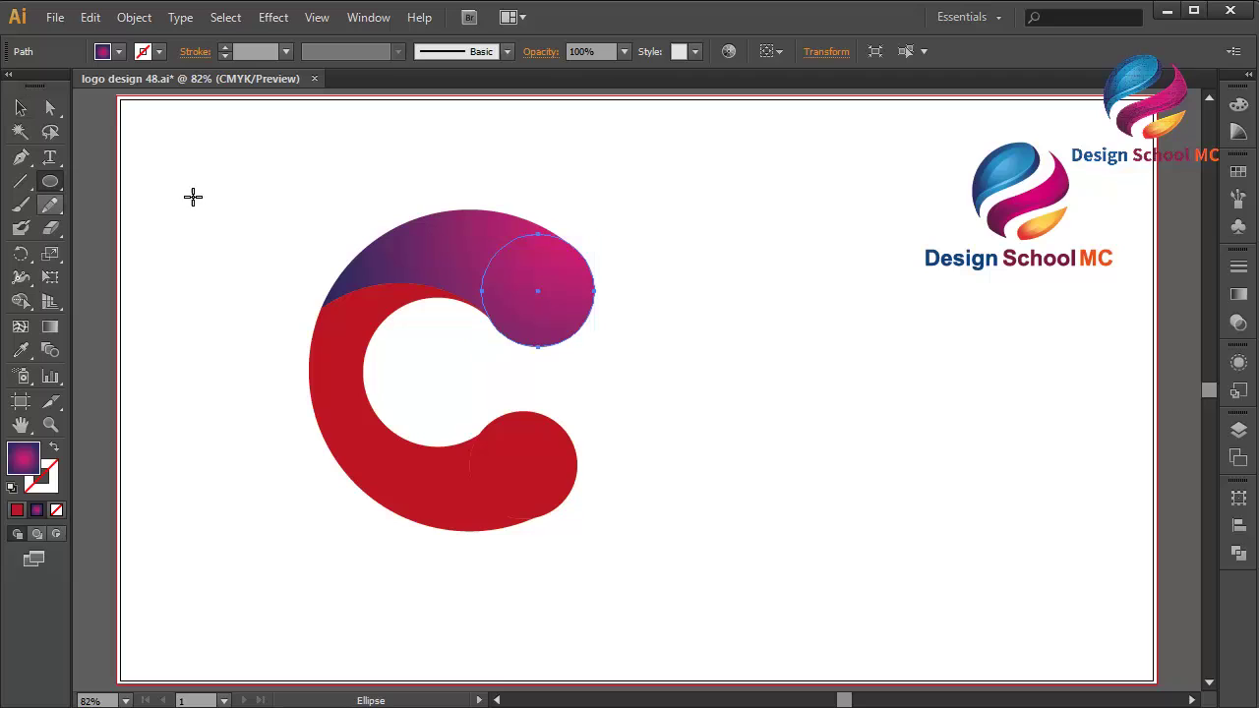
drag(757, 244, 1007, 453)
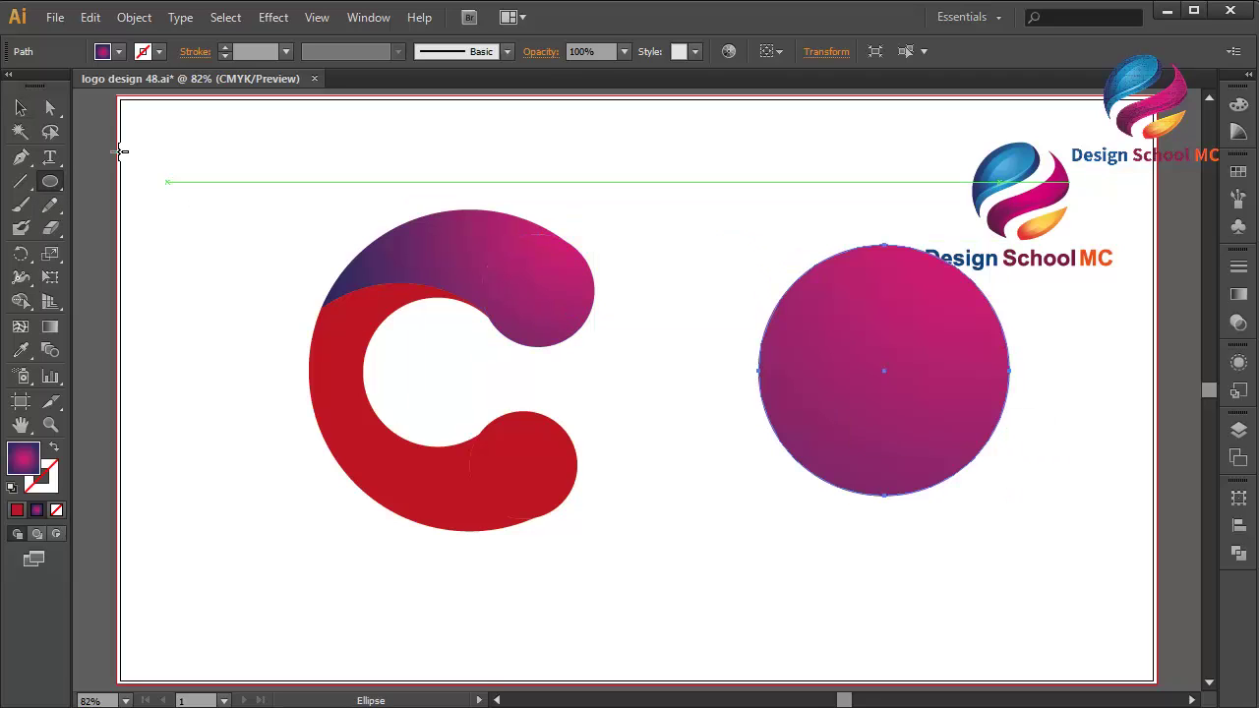
click(22, 108)
drag(865, 284, 458, 347)
drag(598, 430, 629, 394)
mouse_move(495, 401)
mouse_down()
mouse_move(559, 456)
mouse_move(474, 411)
mouse_move(496, 402)
mouse_up()
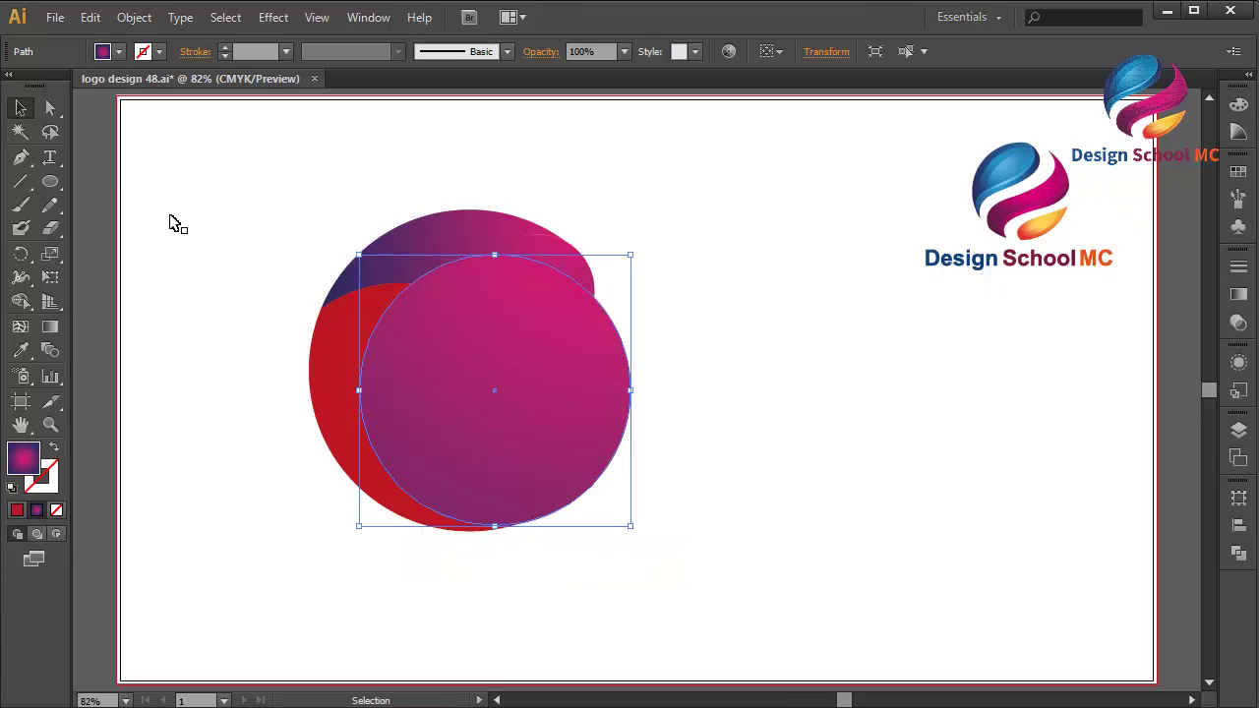
Step: Draw a Pen cutting shape over the circle's top and subtract it with Minus Front
click(21, 157)
click(320, 345)
drag(601, 389, 710, 376)
click(711, 376)
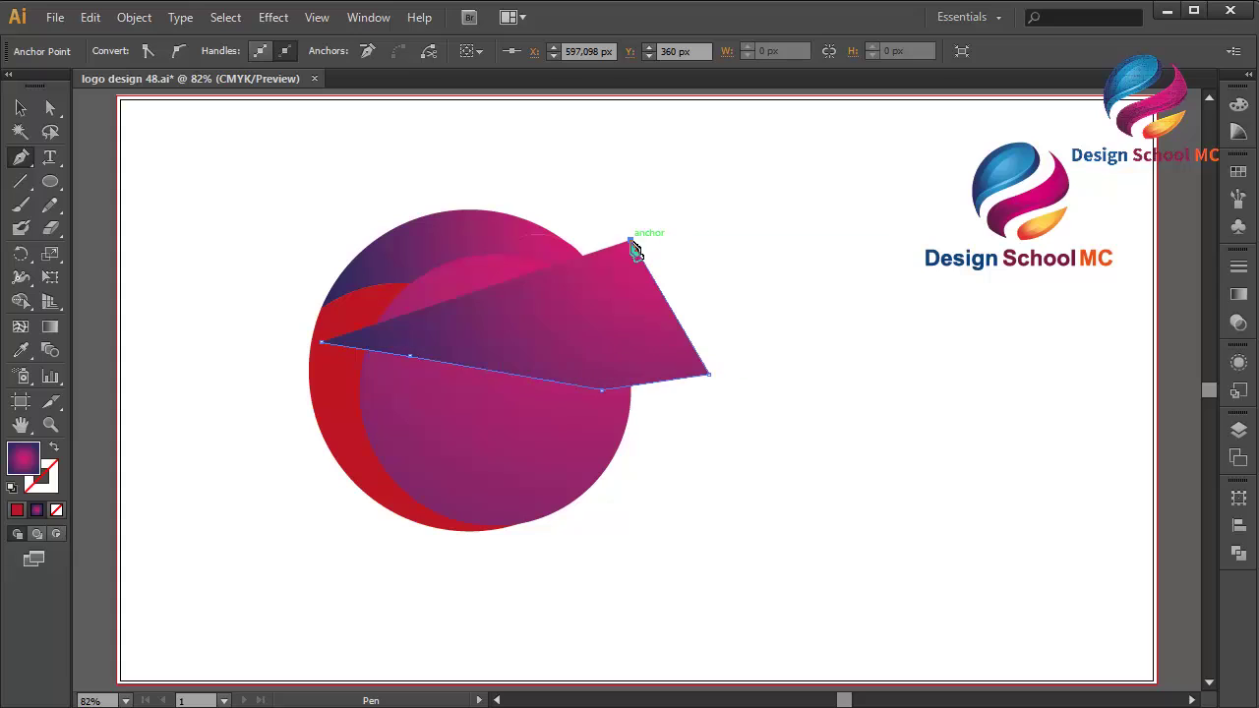
click(630, 239)
click(396, 224)
click(323, 346)
click(20, 108)
shift+click(590, 482)
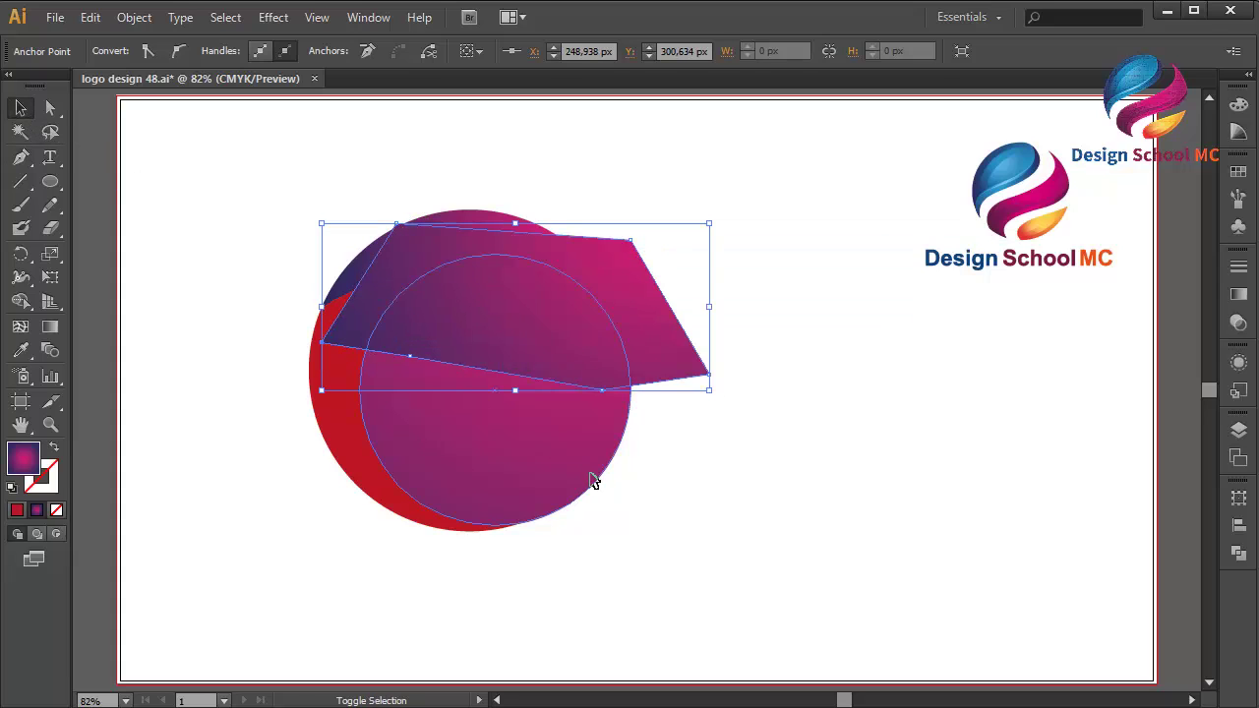
click(1238, 554)
click(1042, 528)
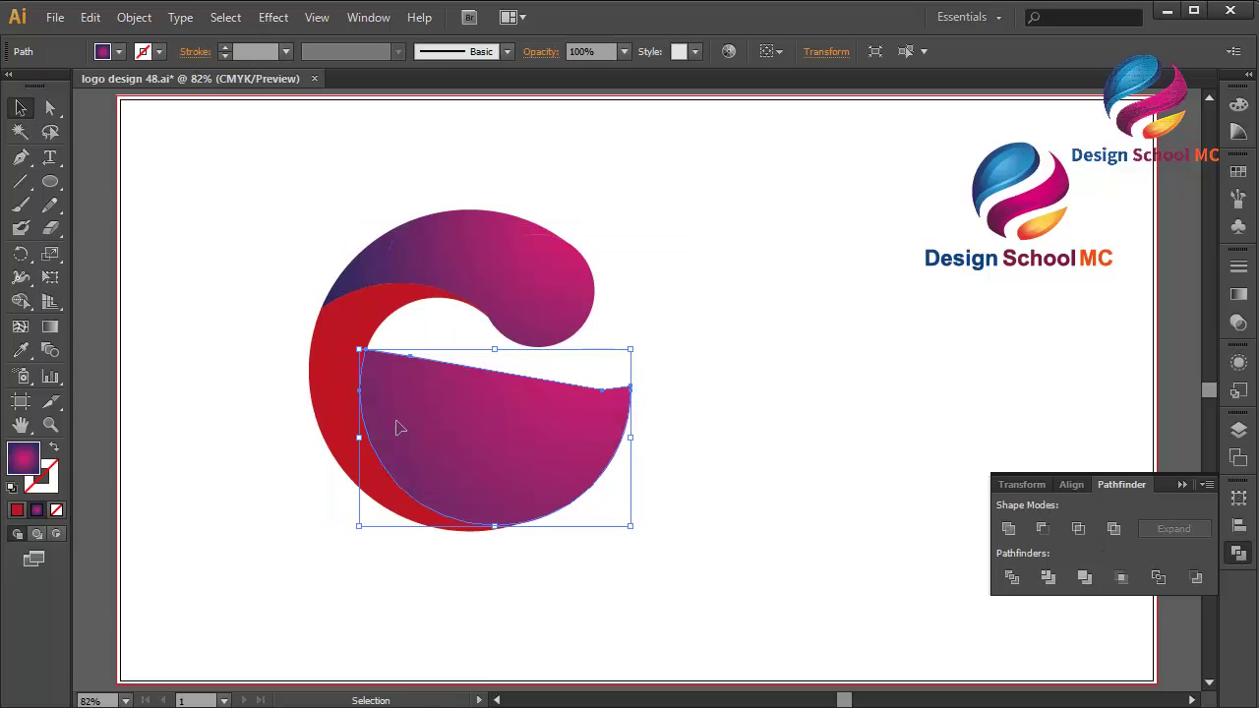
Step: Paste a copy of the red crescent in front and subtract the purple lower shape from it
click(324, 384)
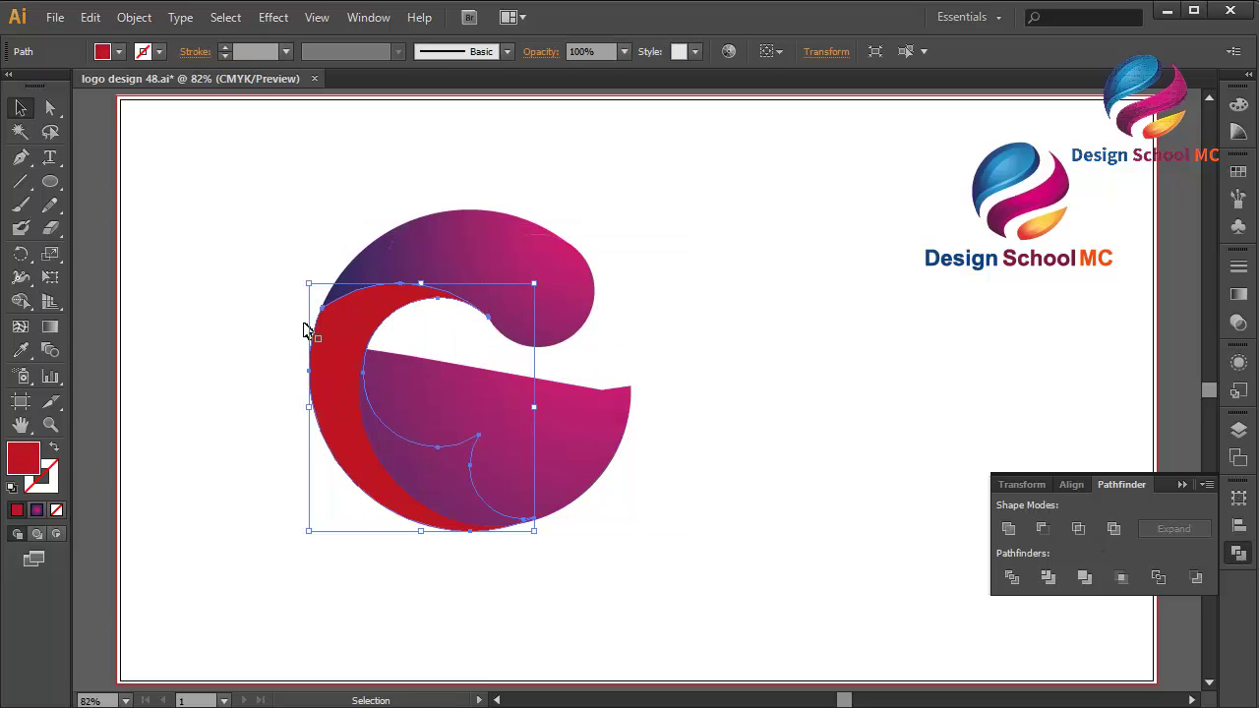
click(90, 18)
click(123, 111)
click(91, 18)
click(147, 155)
shift+click(459, 402)
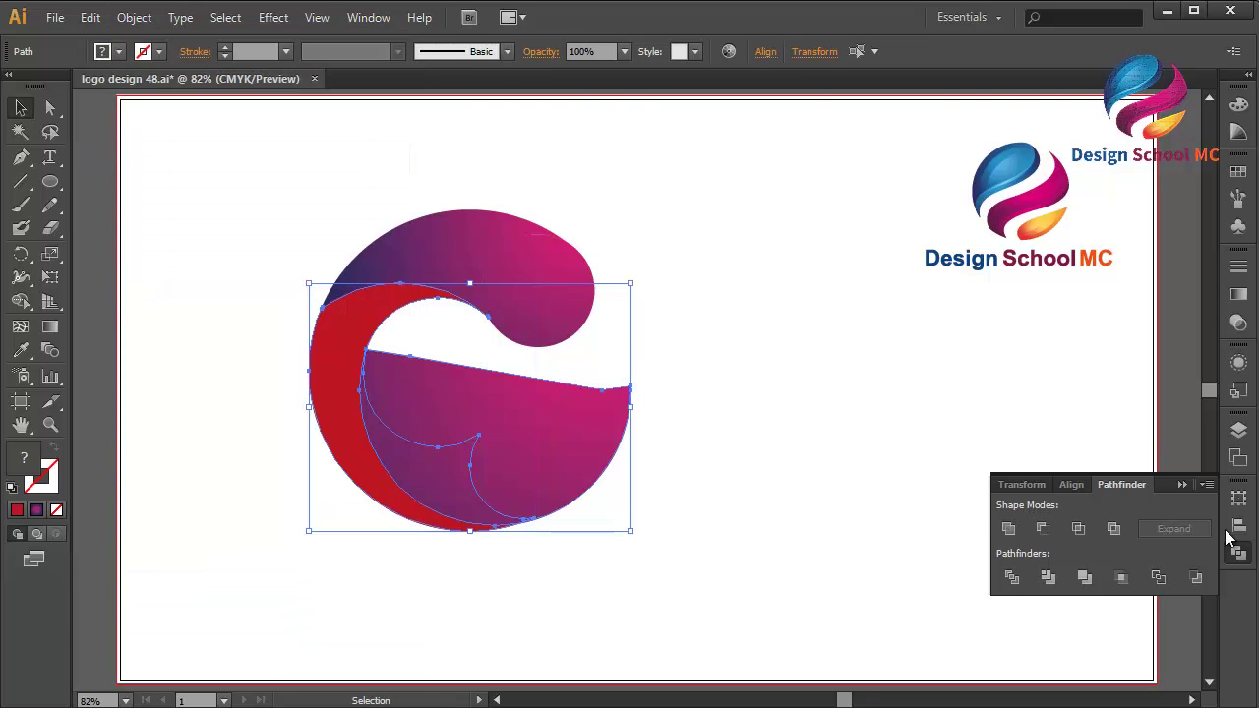
click(1043, 530)
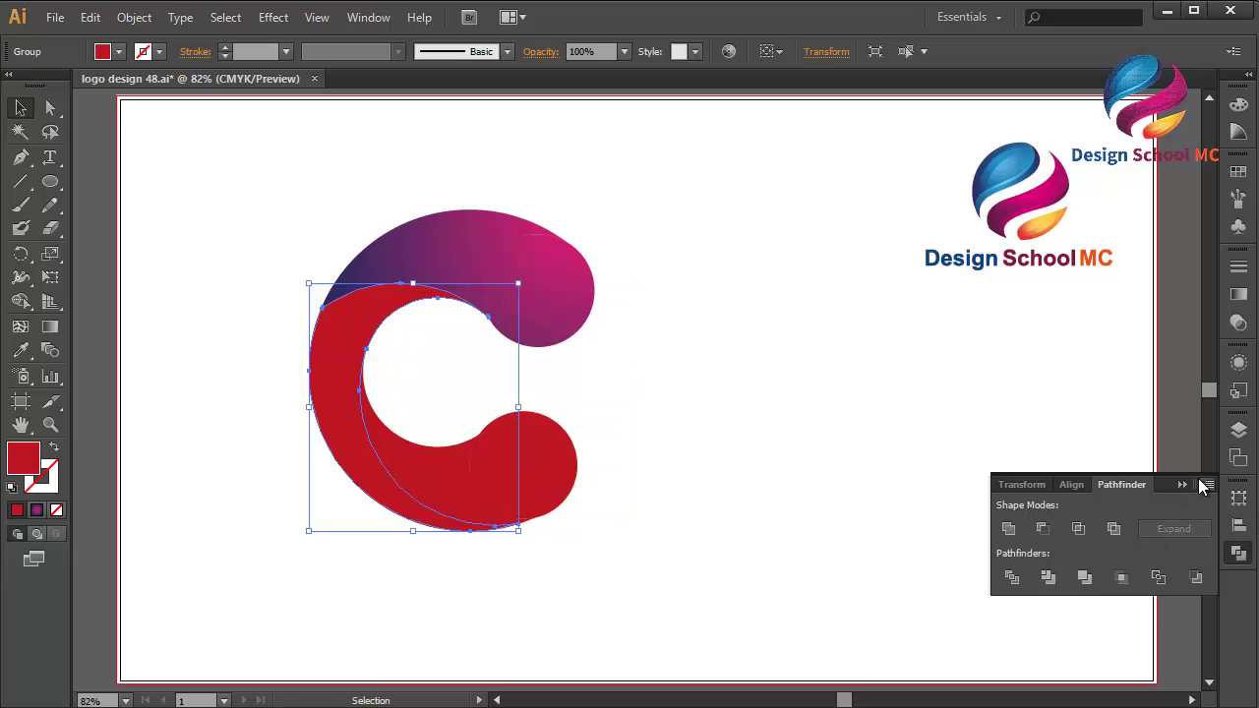
Step: Fill the left crescent with the orange radial gradient, running orange at top to red at bottom
click(1183, 485)
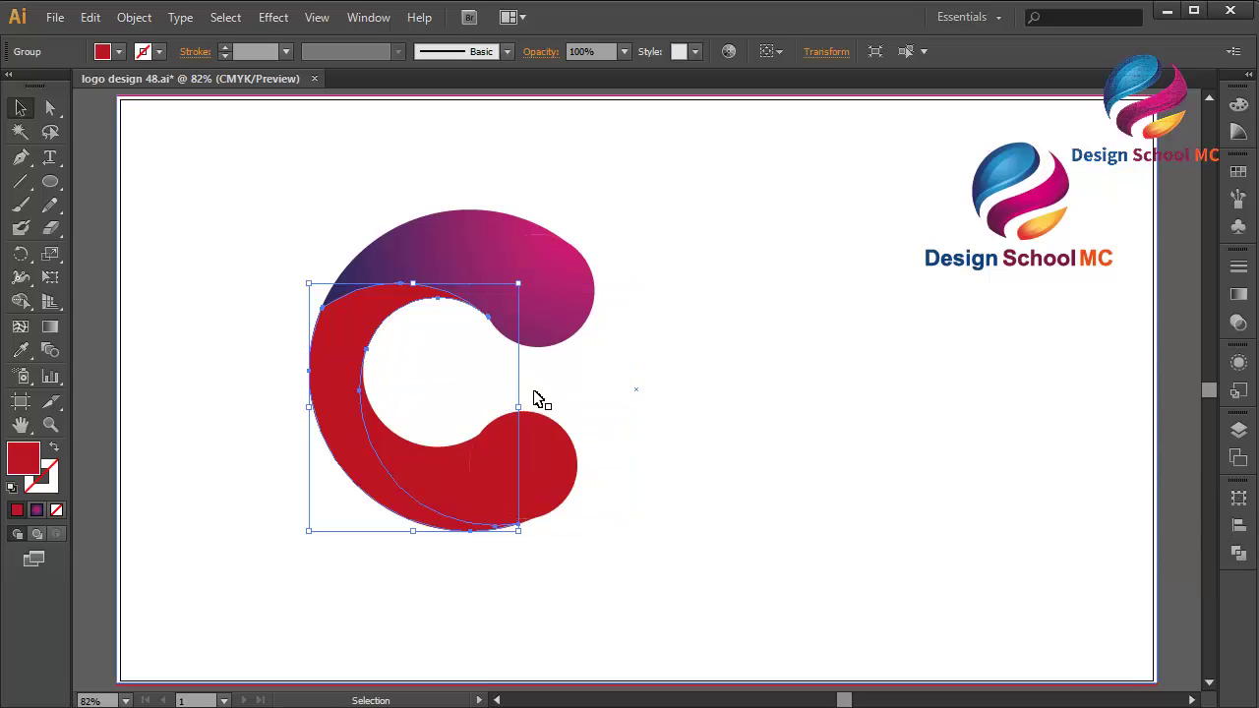
click(1242, 198)
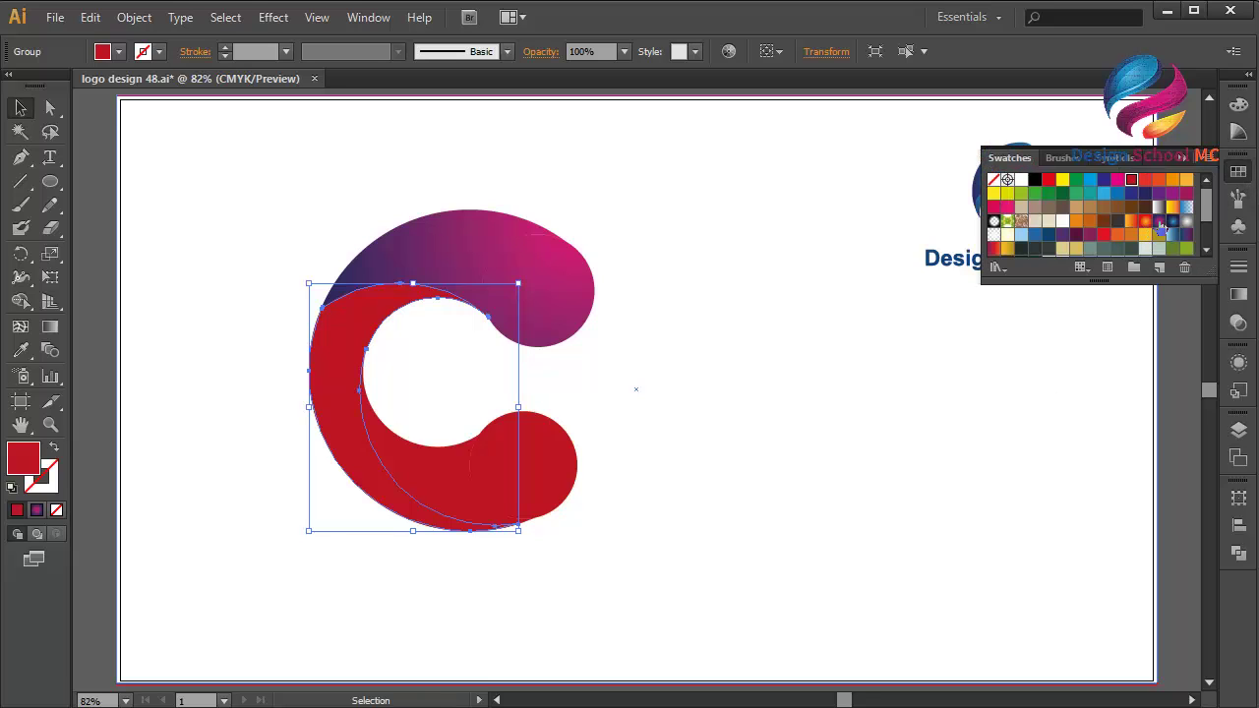
click(1146, 225)
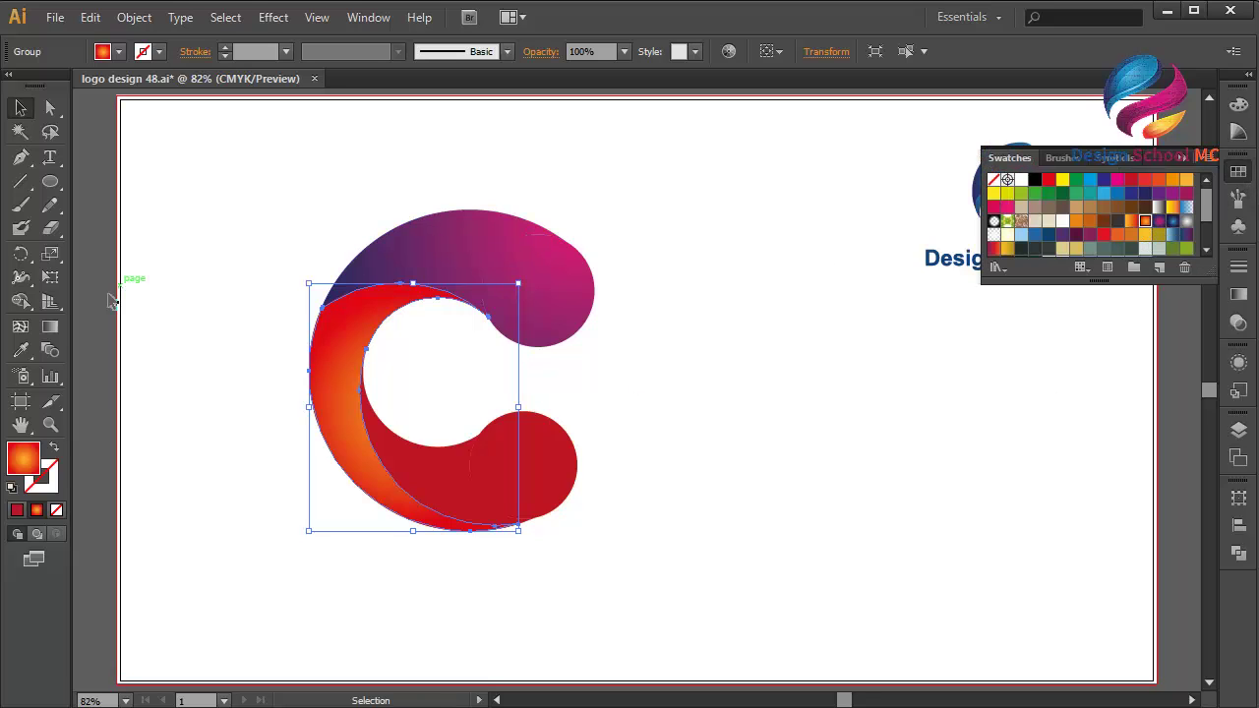
click(56, 338)
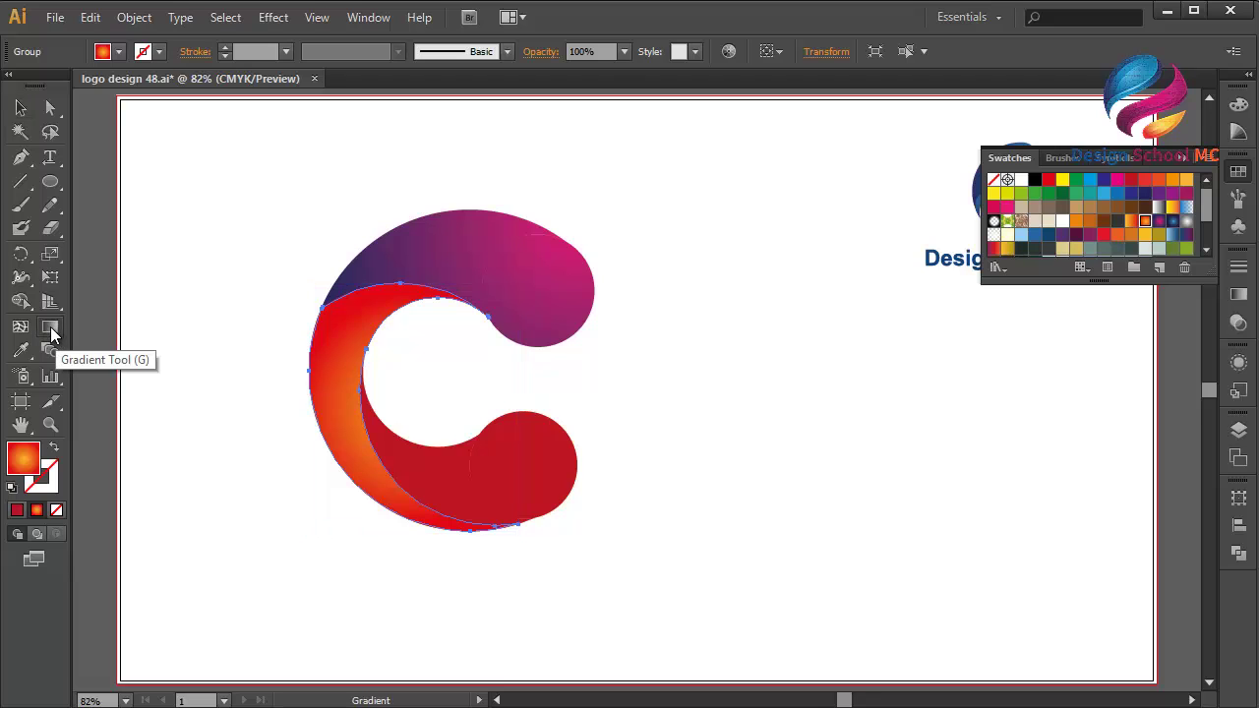
drag(351, 276, 364, 506)
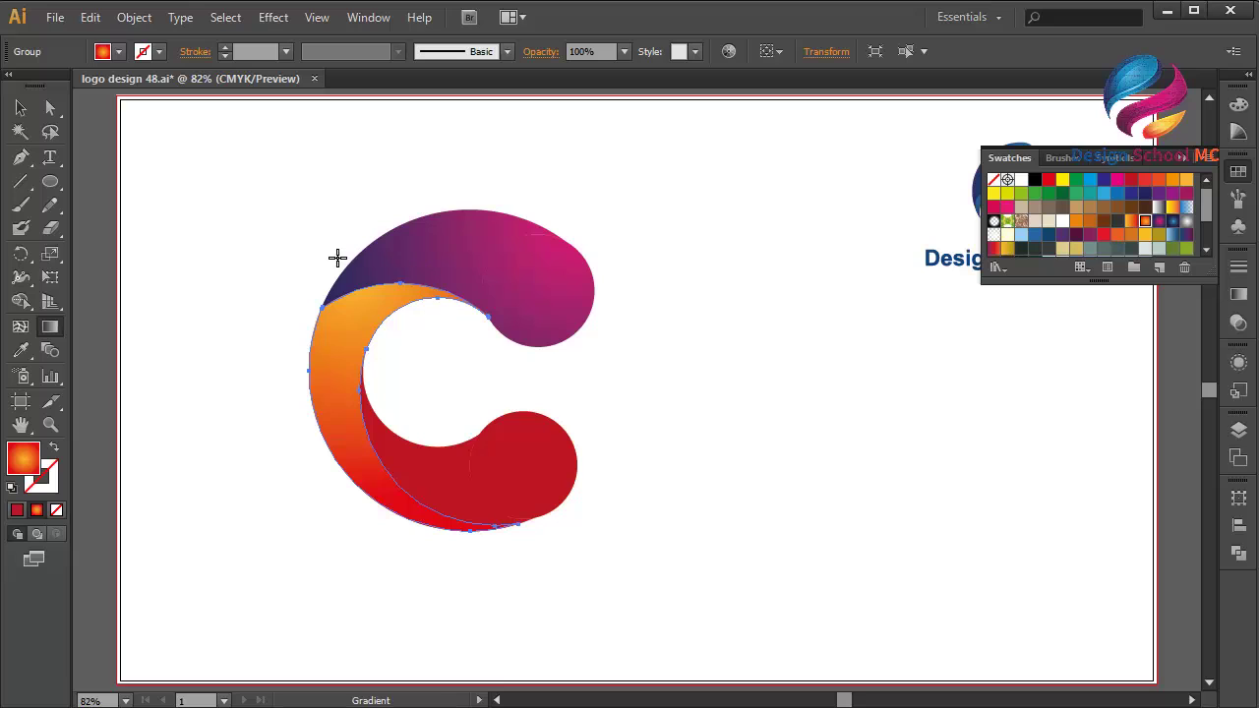
Step: Select the red lower section of the C together with its round end
click(20, 108)
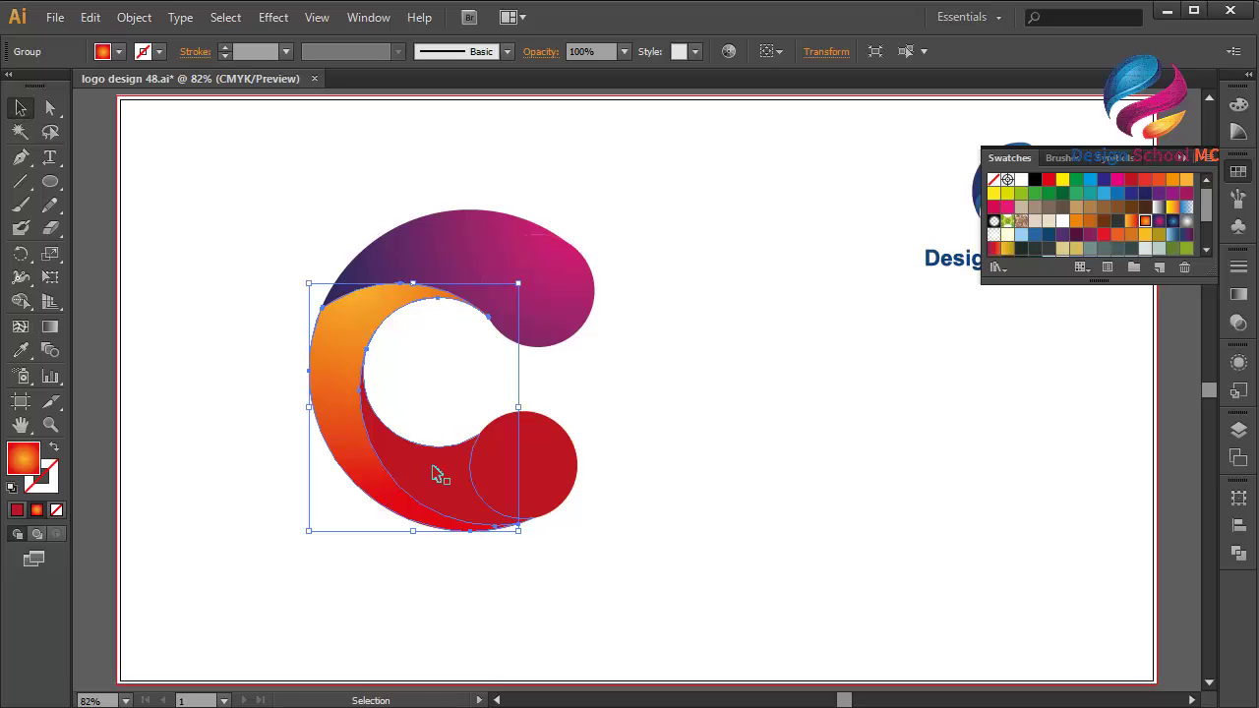
click(500, 490)
shift+click(528, 492)
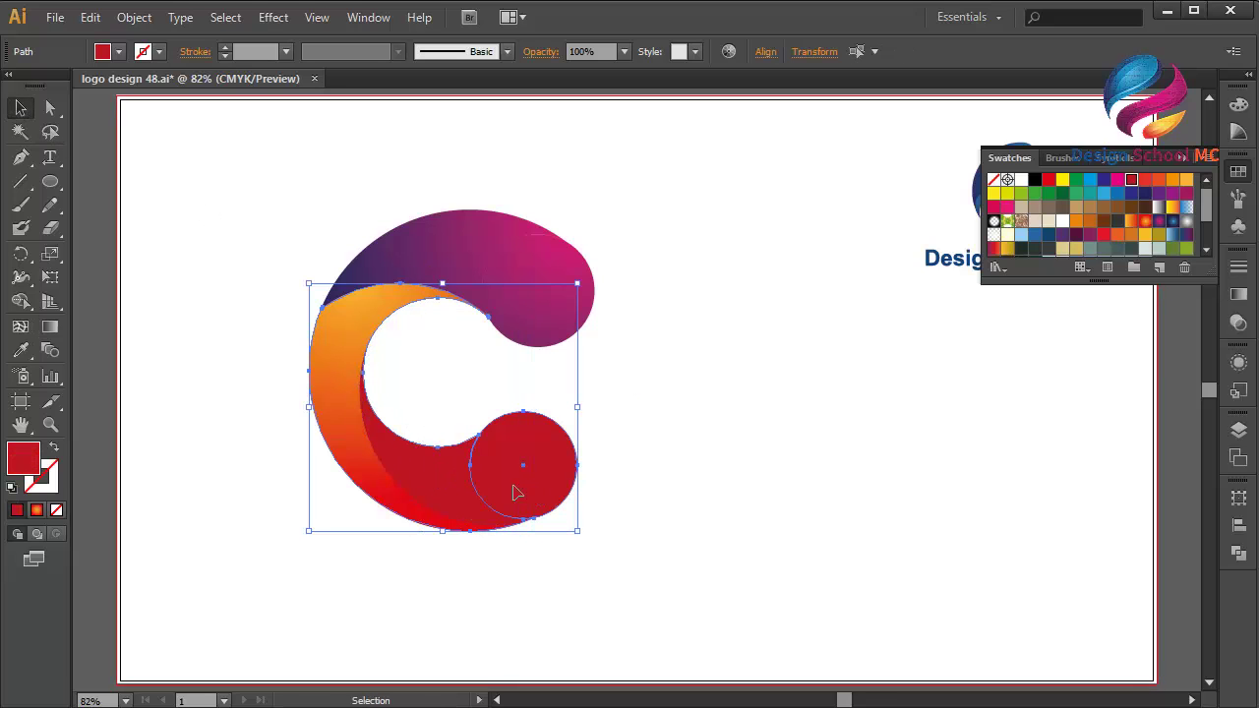
Step: Give the lower section and round end a diagonal dark-to-light green gradient, then deselect everything
scroll(1170, 232, down, 3)
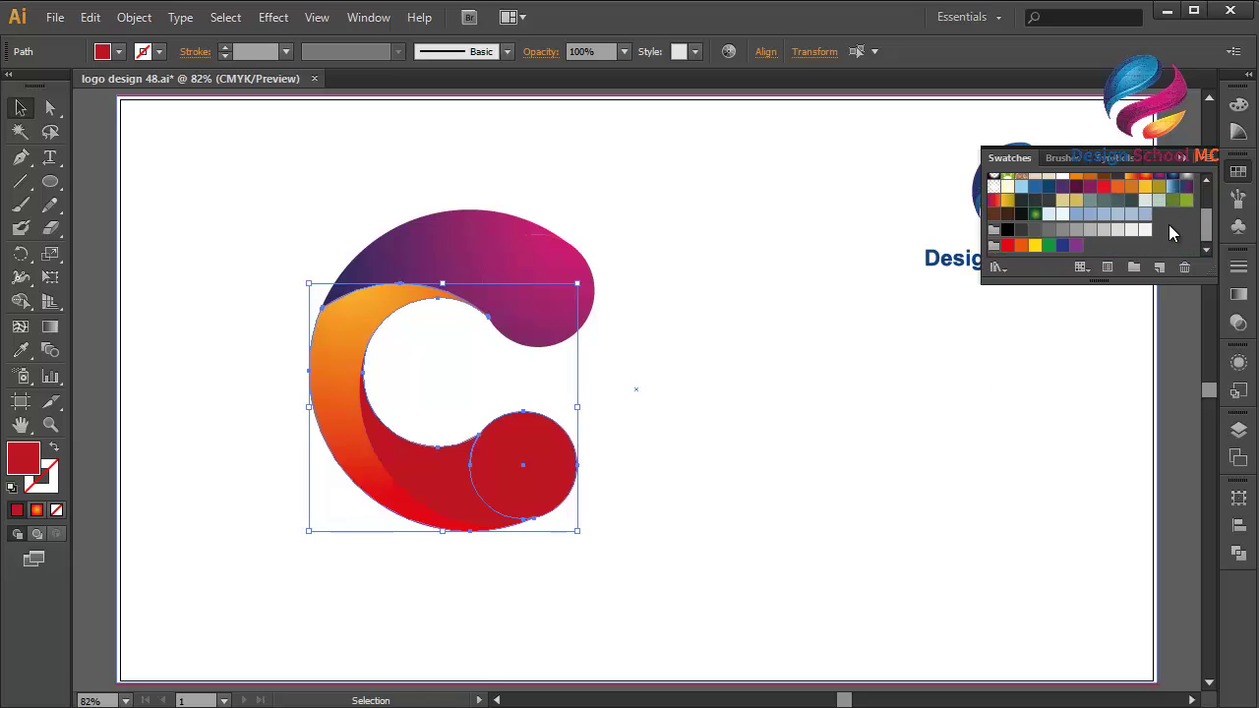
click(1036, 215)
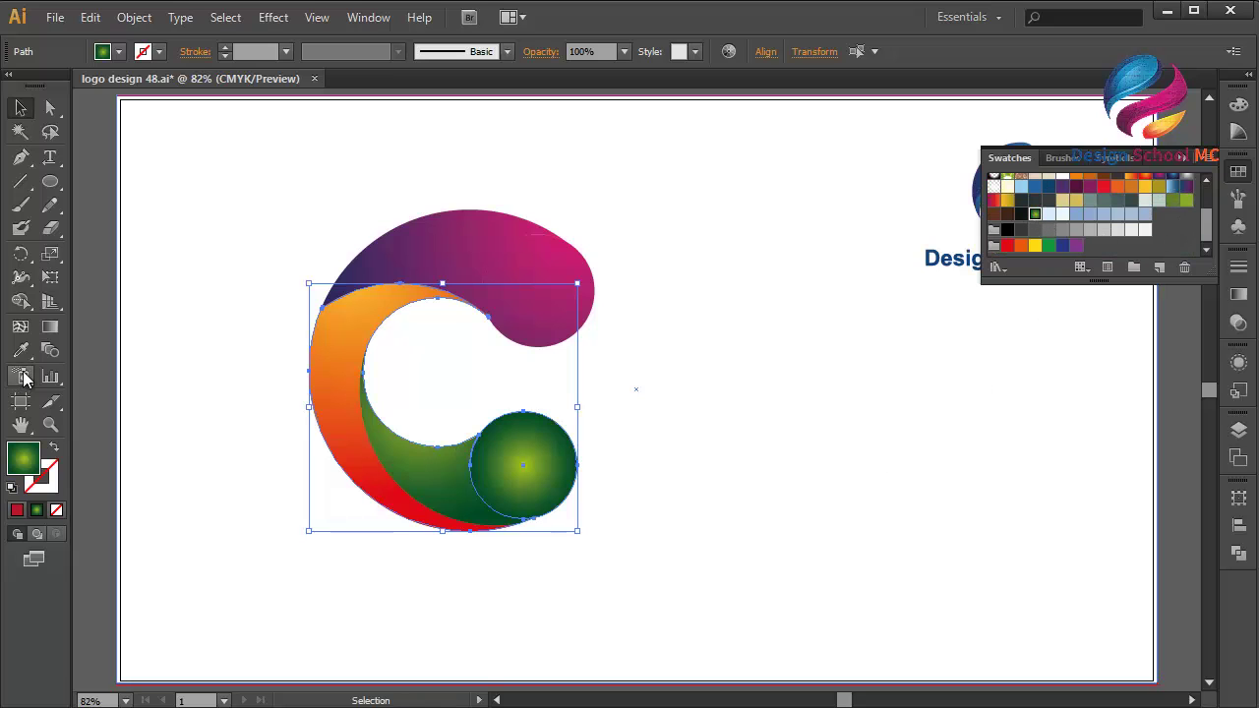
click(50, 328)
mouse_move(596, 493)
mouse_down()
mouse_move(528, 506)
mouse_move(270, 468)
mouse_move(267, 425)
mouse_up()
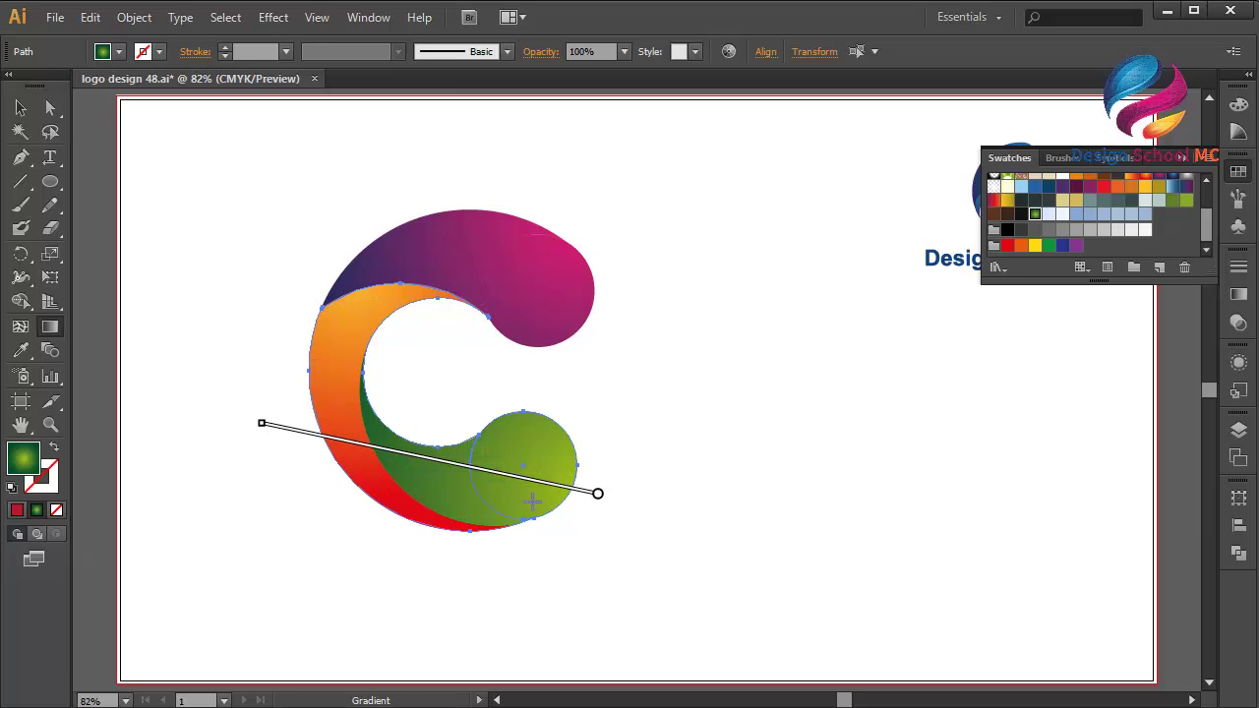
click(20, 108)
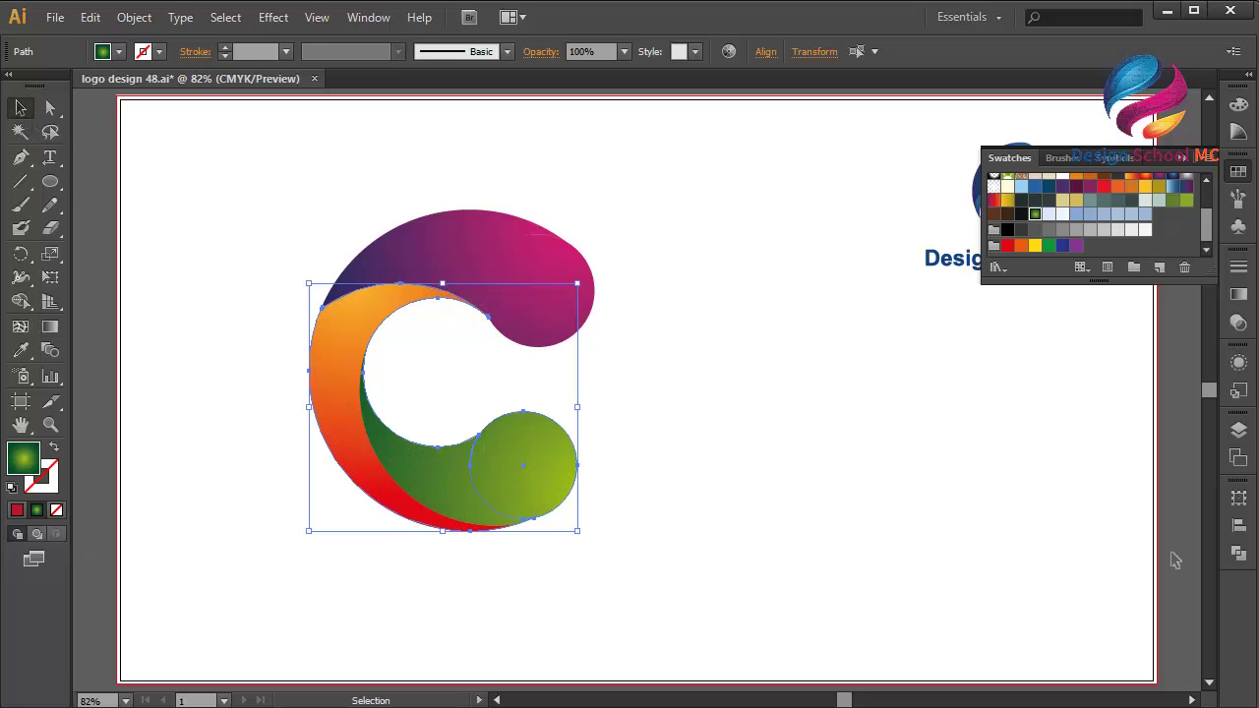
click(1185, 162)
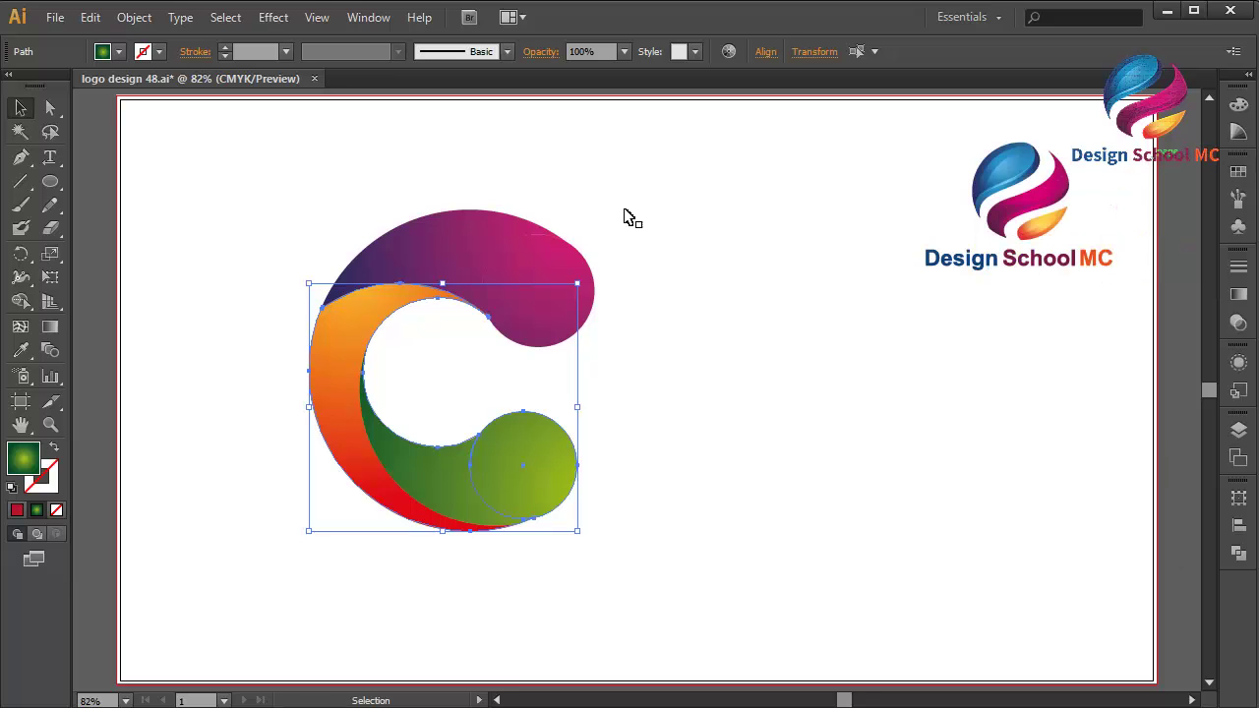
click(1181, 344)
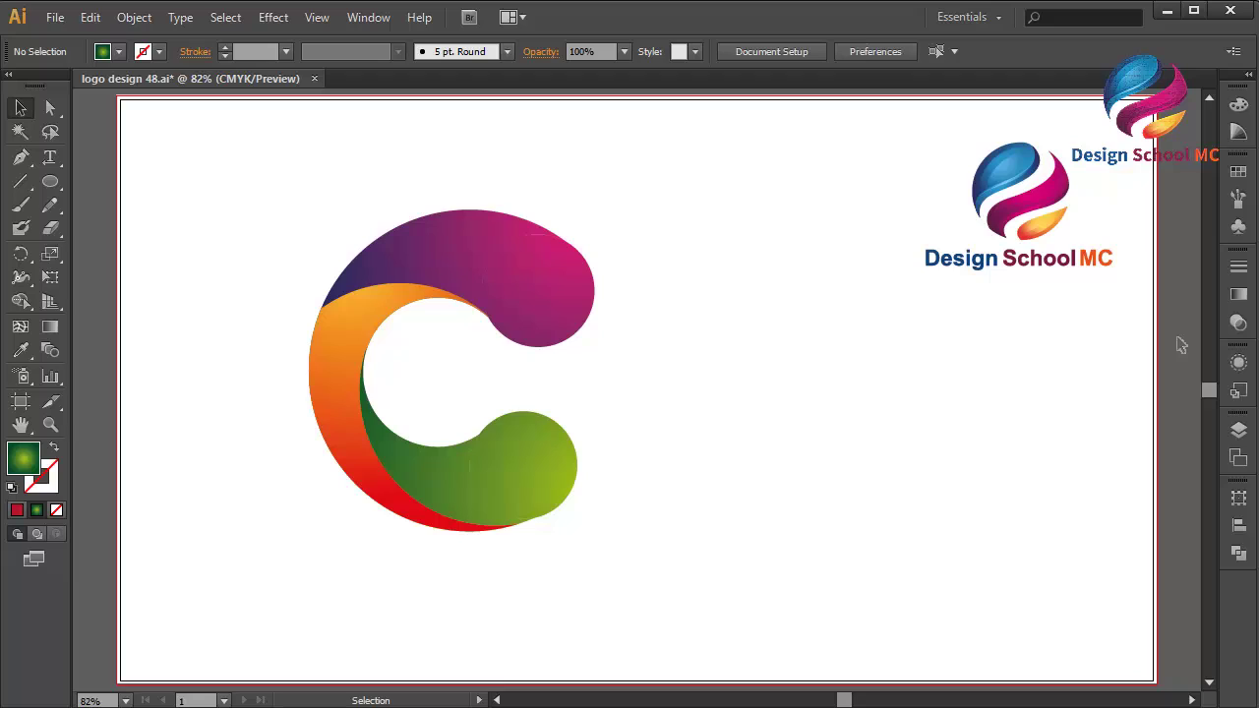